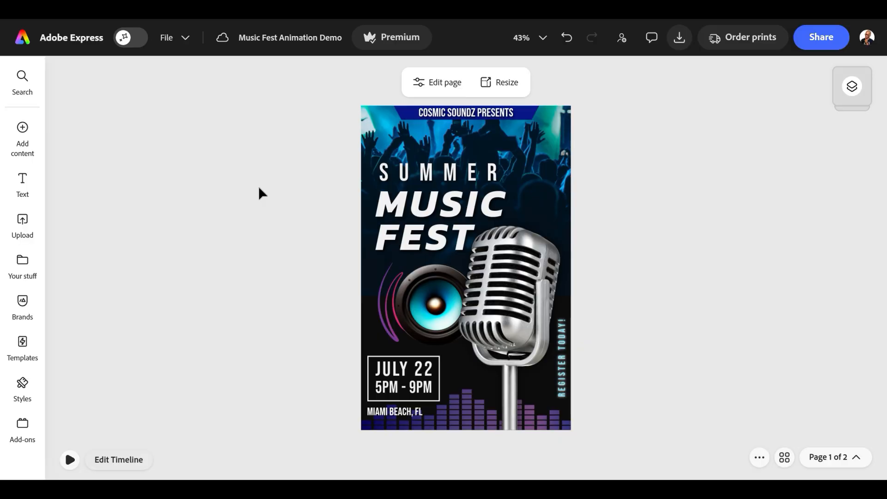
# - Select the MIAMI BEACH, FL text and open the Animate all presets from its animation settings
pyautogui.click(377, 416)
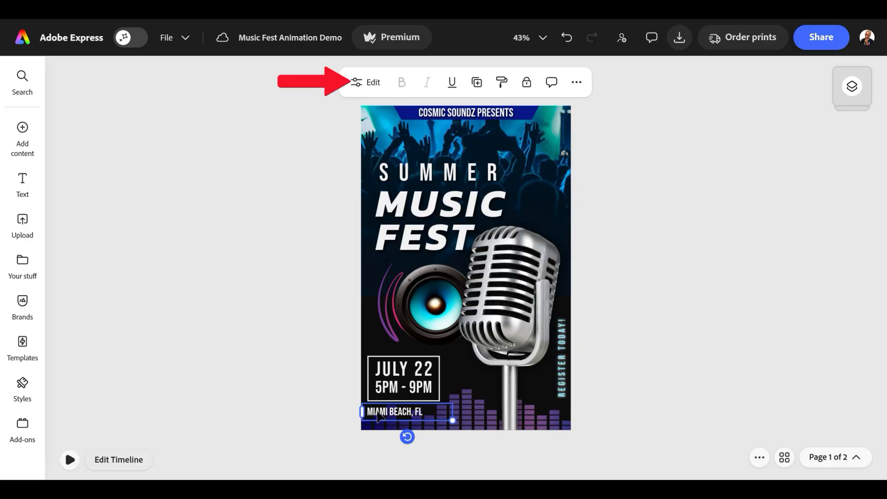
pyautogui.click(365, 86)
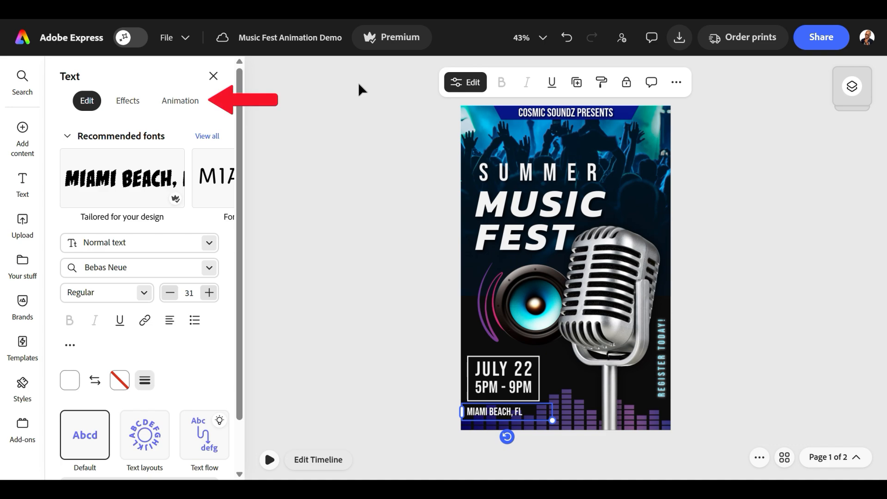
pyautogui.click(184, 119)
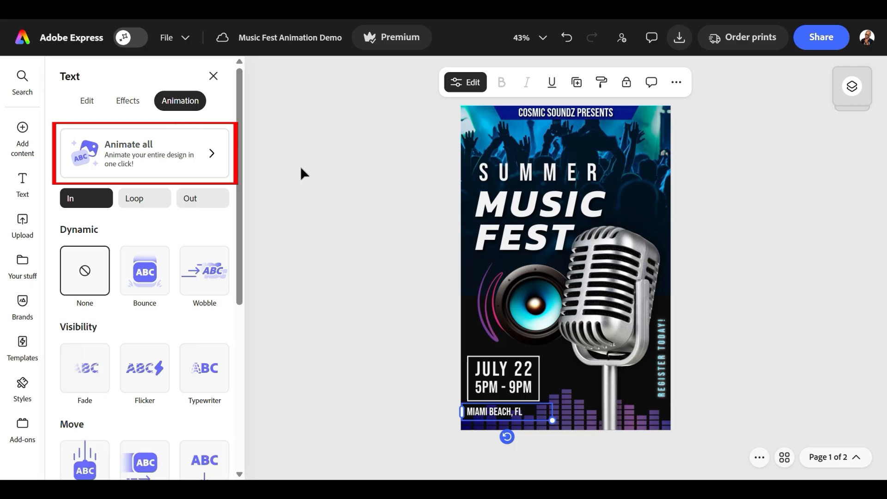
pyautogui.click(150, 165)
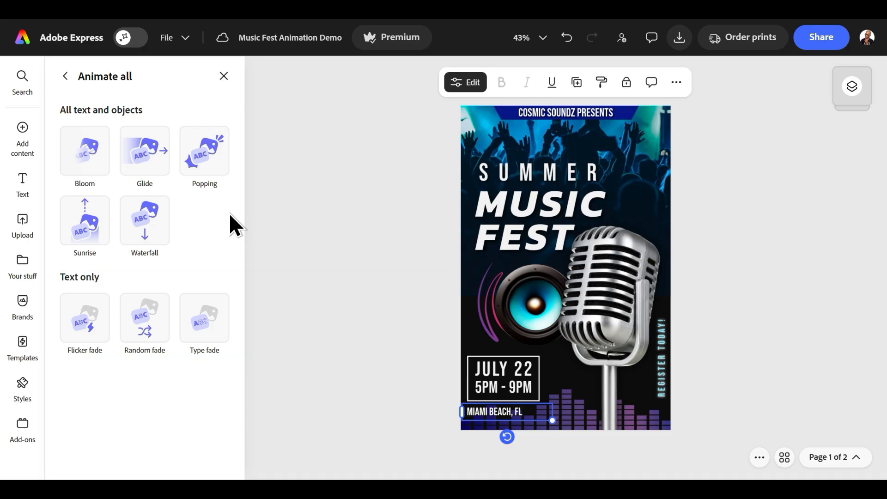
# - Try the text-only fade presets, followed by Bloom, Glide, Popping, Sunrise and Waterfall, on the entire design
pyautogui.click(87, 323)
pyautogui.click(143, 326)
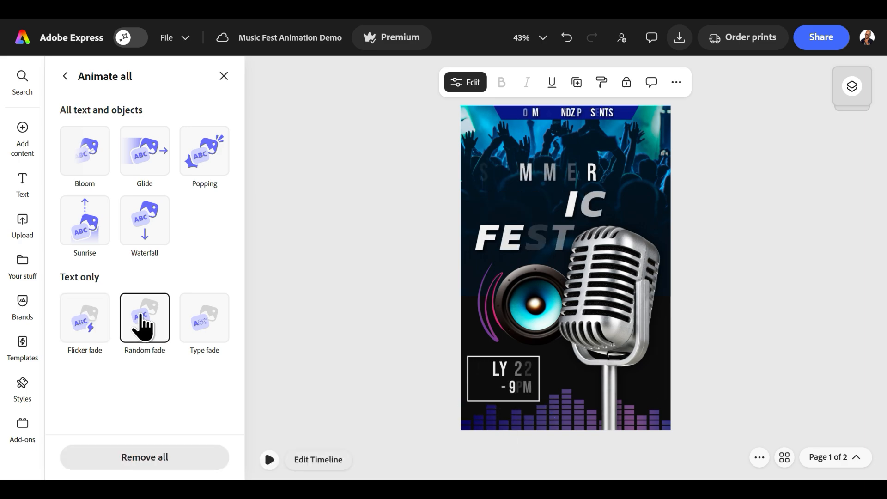
pyautogui.click(199, 328)
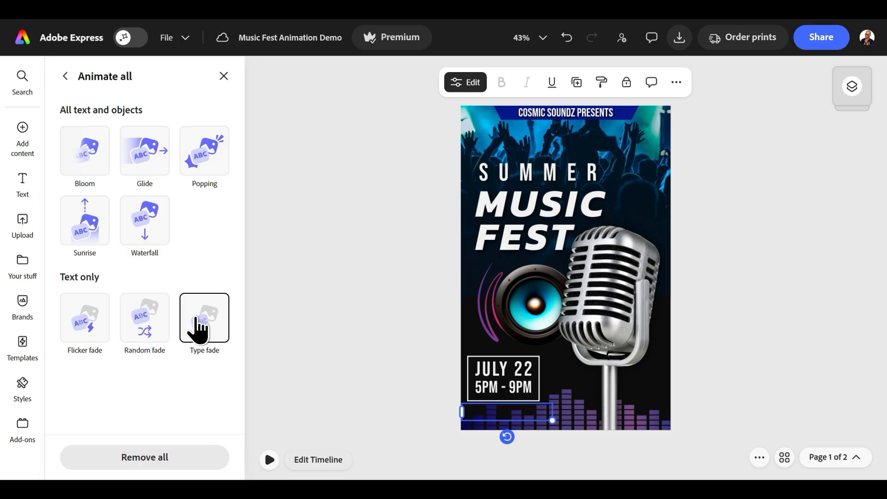
pyautogui.click(90, 151)
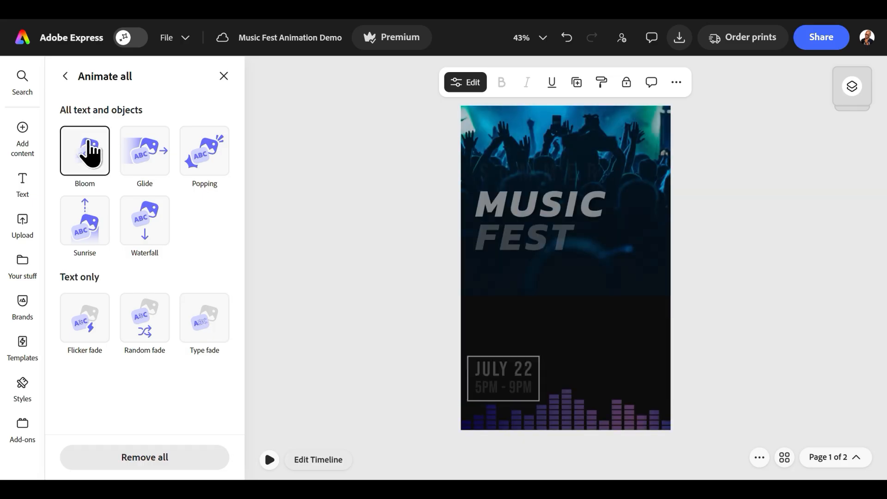
pyautogui.click(140, 150)
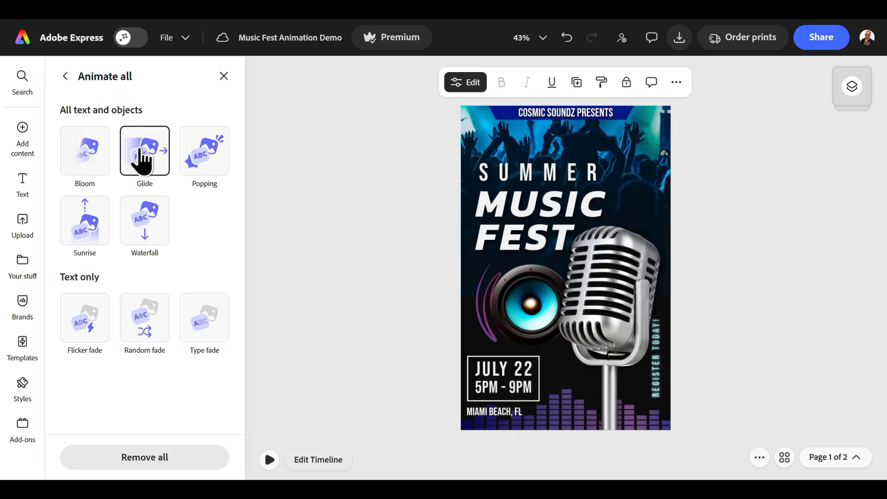
pyautogui.click(206, 156)
pyautogui.click(84, 209)
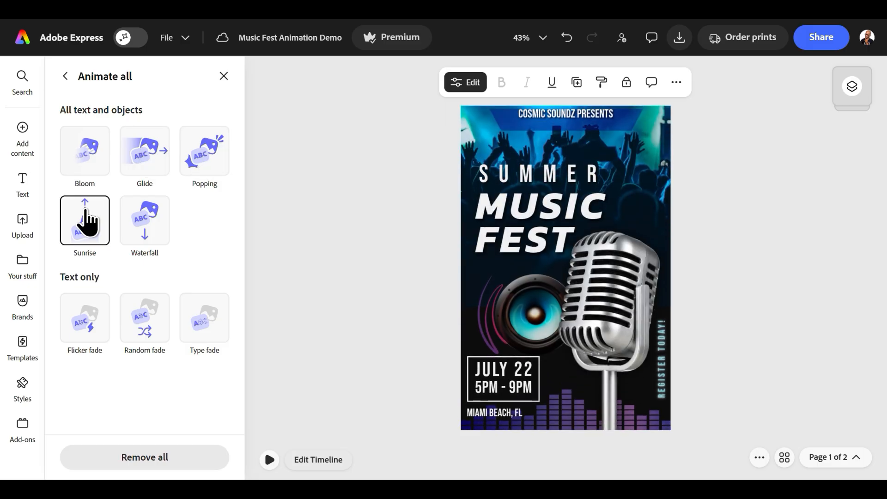
pyautogui.click(160, 221)
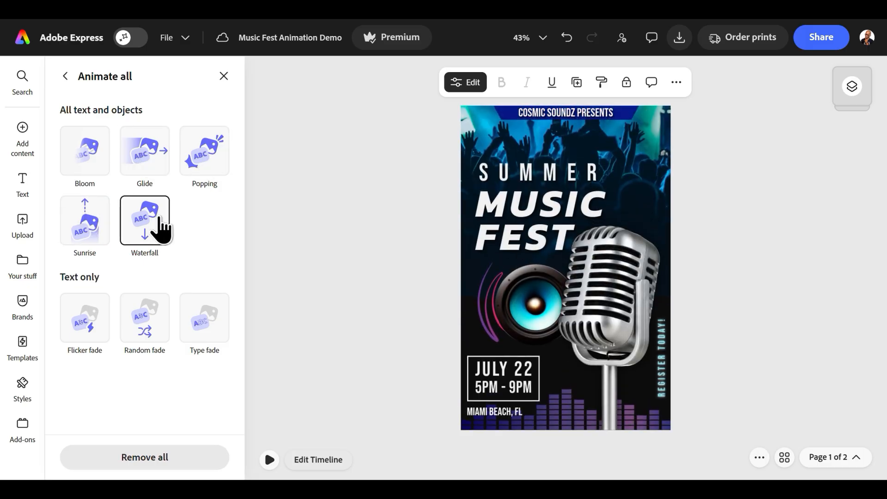
# - Animate all text and objects with the Popping preset and play back the animated page
pyautogui.click(205, 166)
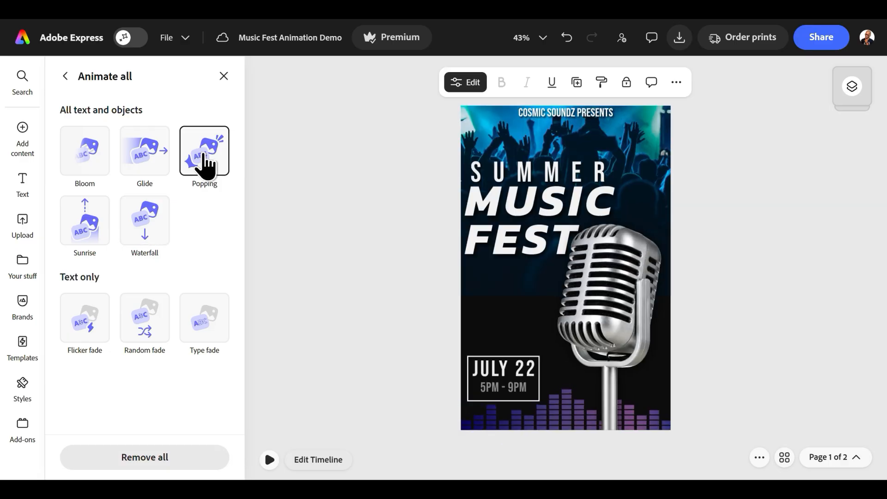
pyautogui.click(223, 76)
pyautogui.click(70, 460)
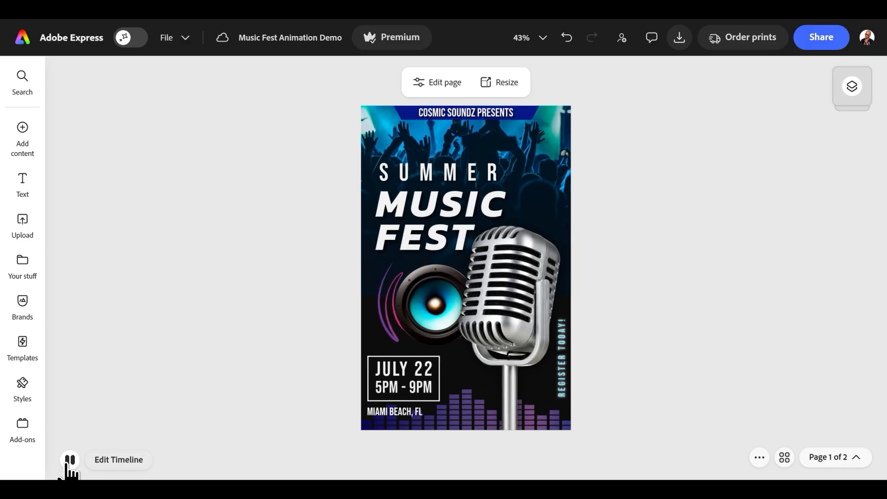
pyautogui.click(70, 460)
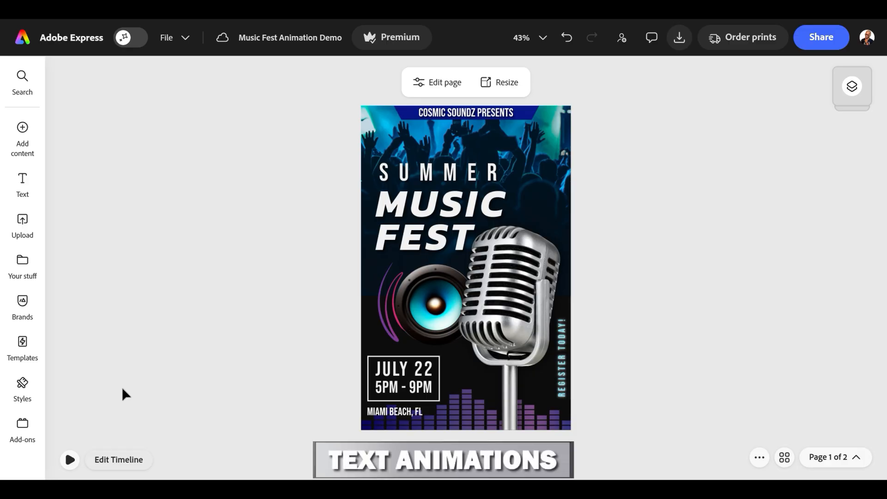
# - Open the animation settings of the SUMMER text and look through its In, Loop and Out categories
pyautogui.click(422, 175)
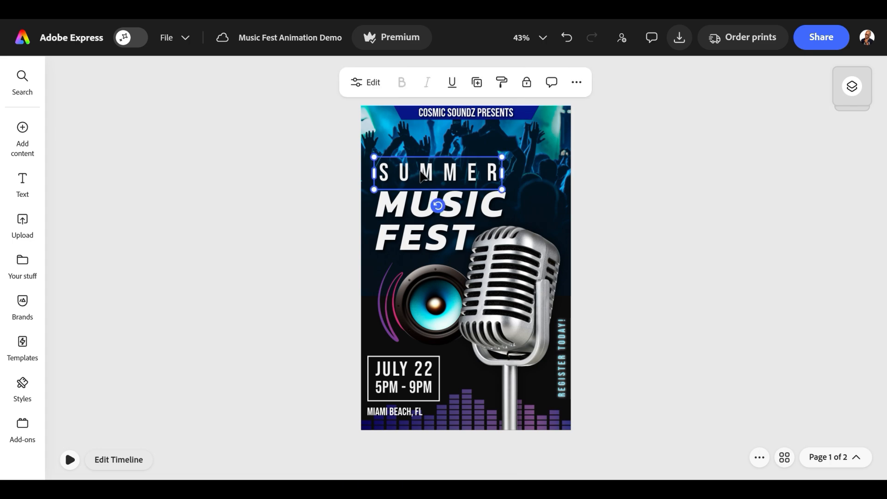
pyautogui.click(373, 83)
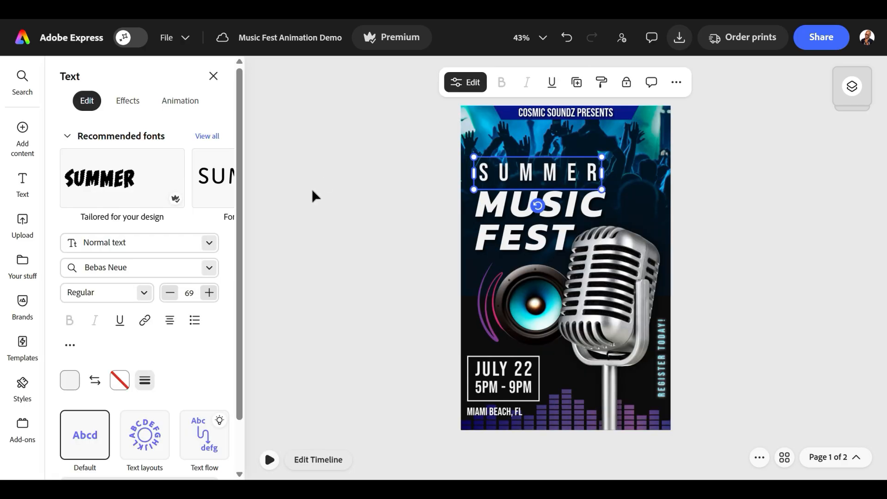
pyautogui.click(189, 103)
pyautogui.moveTo(237, 120); pyautogui.dragTo(243, 148)
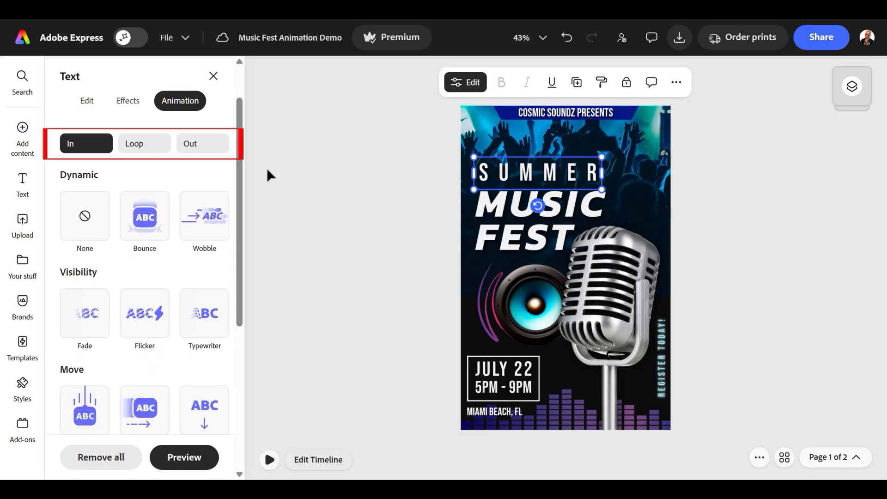
pyautogui.click(134, 144)
pyautogui.click(201, 146)
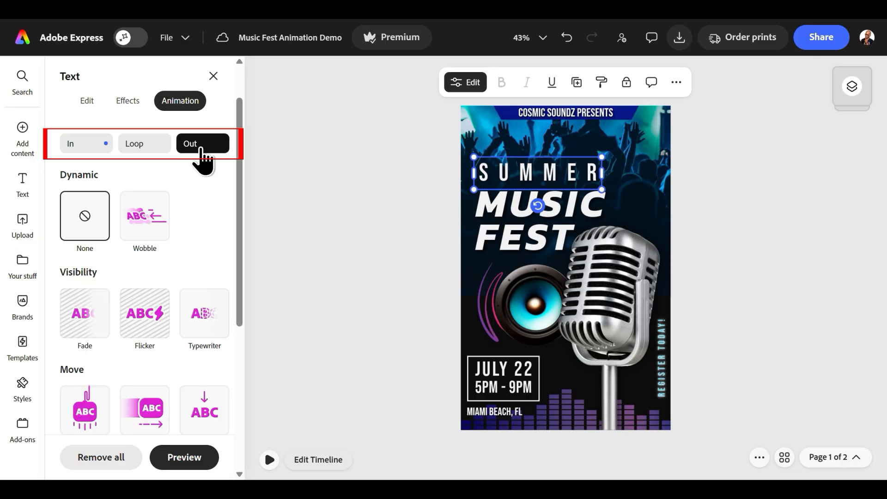
pyautogui.click(81, 147)
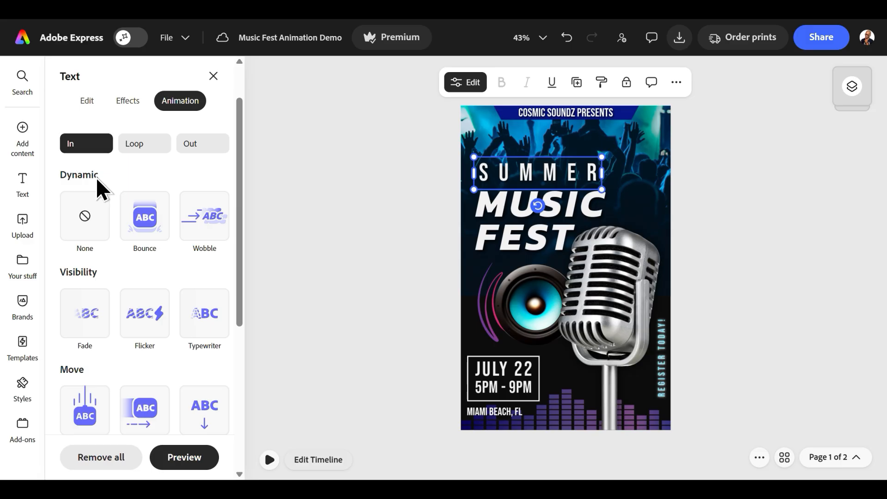
# - Preview the Bounce, Wobble, Fade, Flicker and Typewriter entrance animations on SUMMER and review the Move and Scale presets
pyautogui.click(145, 221)
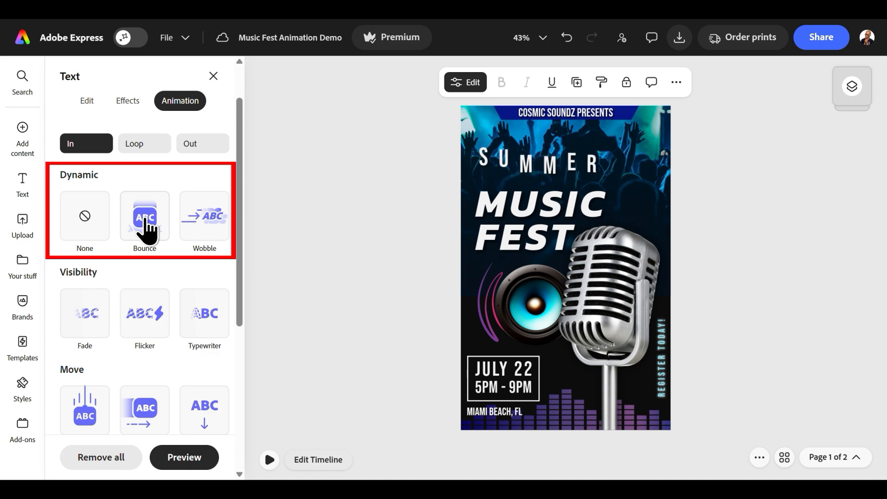
pyautogui.click(208, 223)
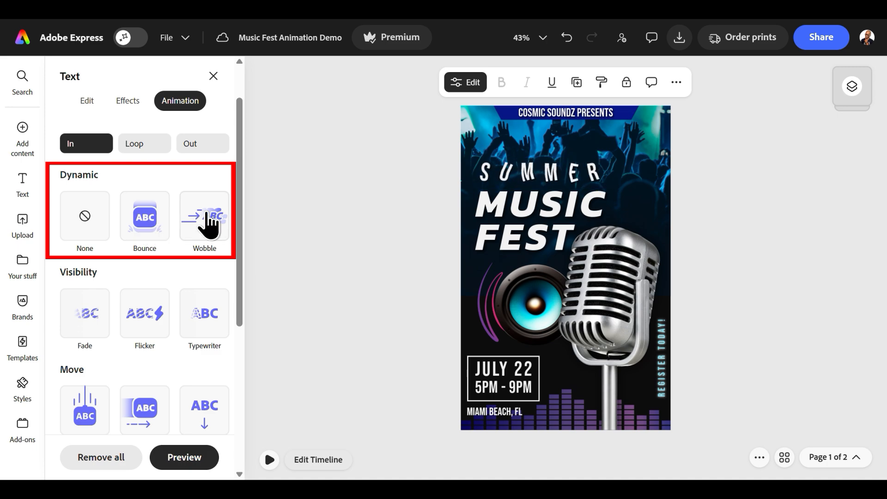
pyautogui.click(95, 320)
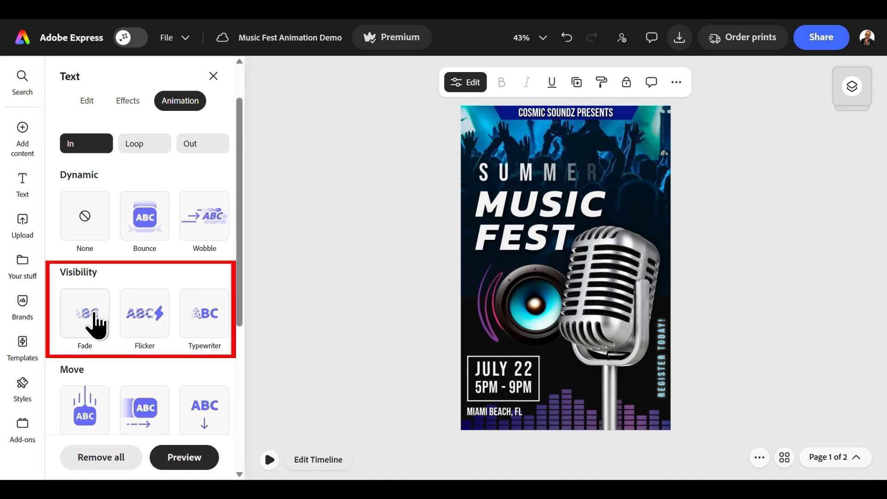
pyautogui.click(138, 311)
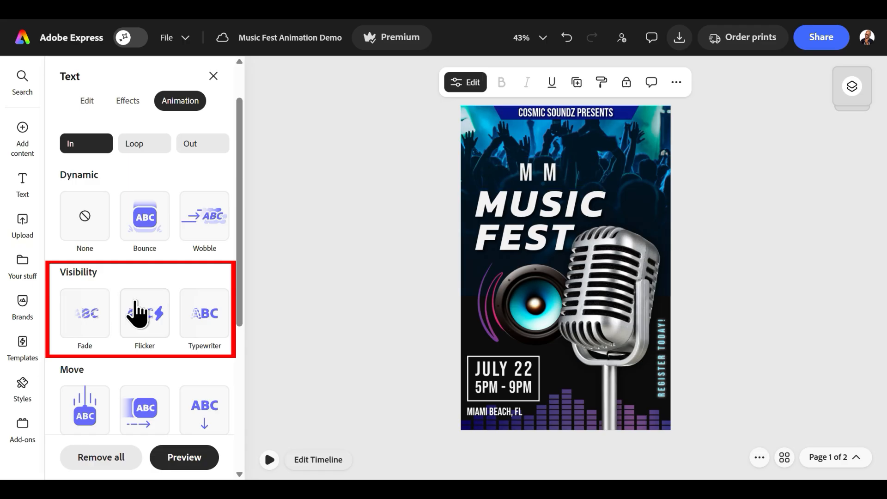
pyautogui.click(198, 314)
pyautogui.moveTo(239, 293); pyautogui.dragTo(240, 412)
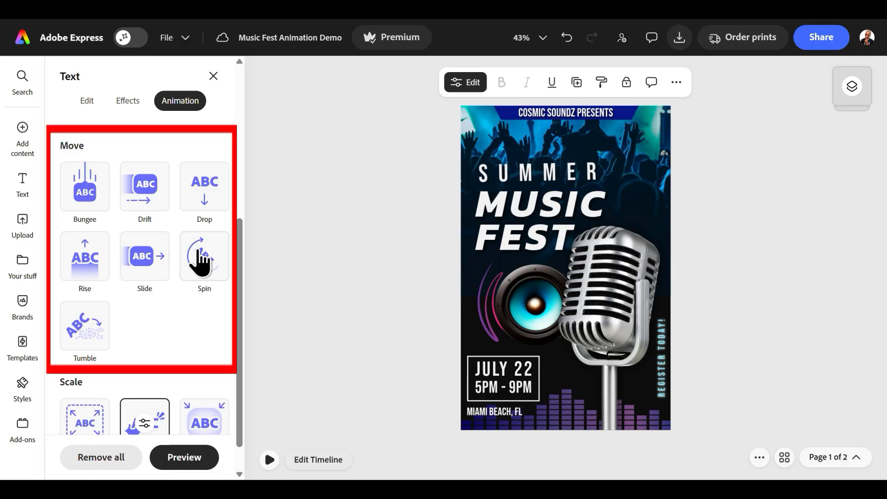
pyautogui.moveTo(241, 293); pyautogui.dragTo(240, 334)
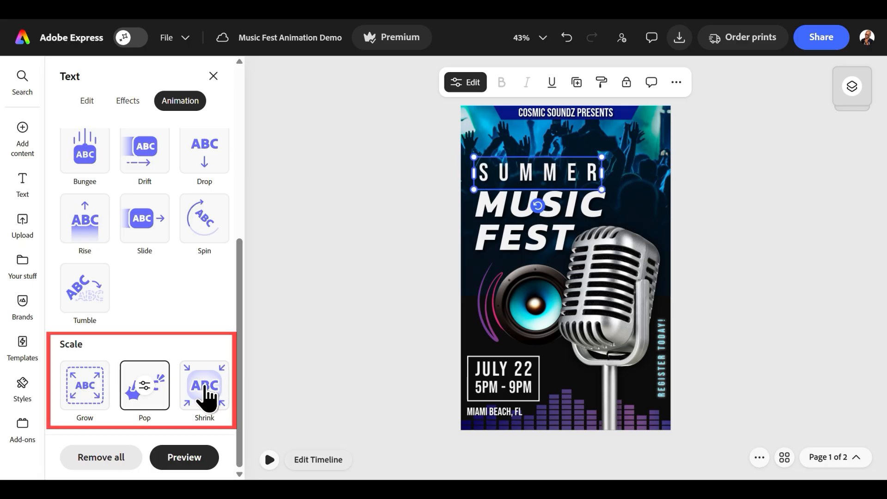
# - Apply the Bungee entrance animation to the SUMMER text and set its duration to 1.5 s
pyautogui.moveTo(237, 324); pyautogui.dragTo(235, 229)
pyautogui.click(84, 326)
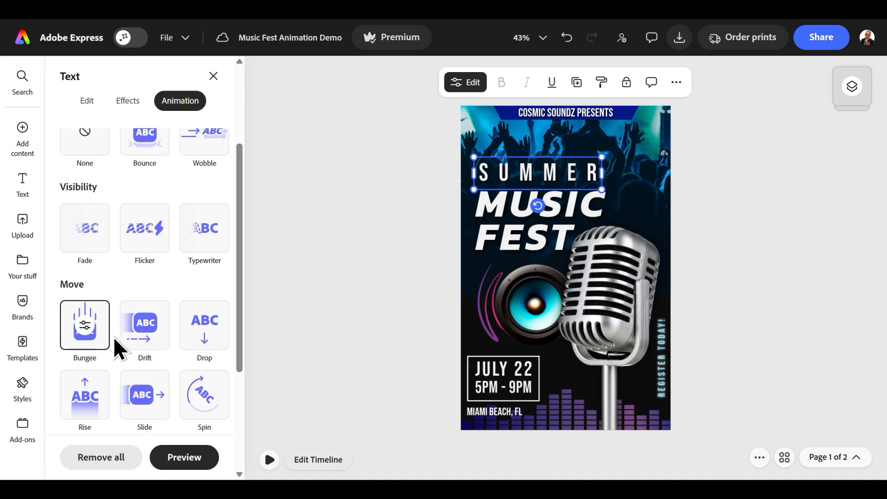
pyautogui.scroll(-3, 233, 334)
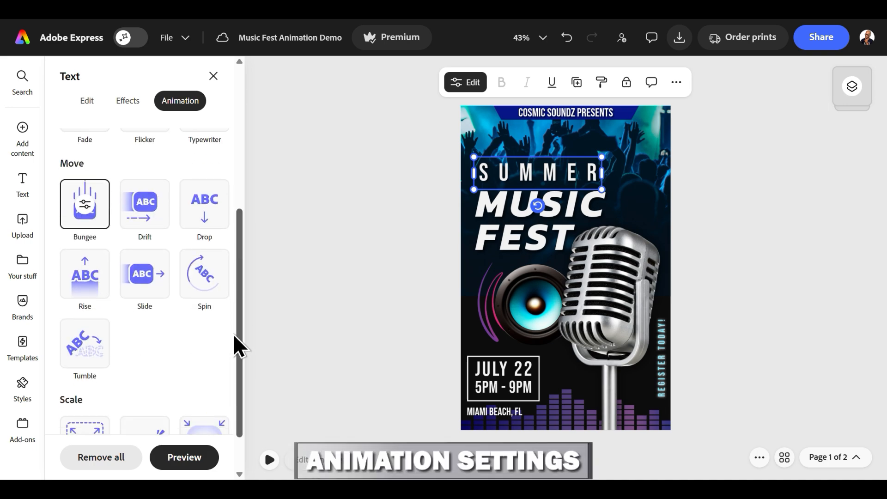
pyautogui.scroll(-1, 233, 334)
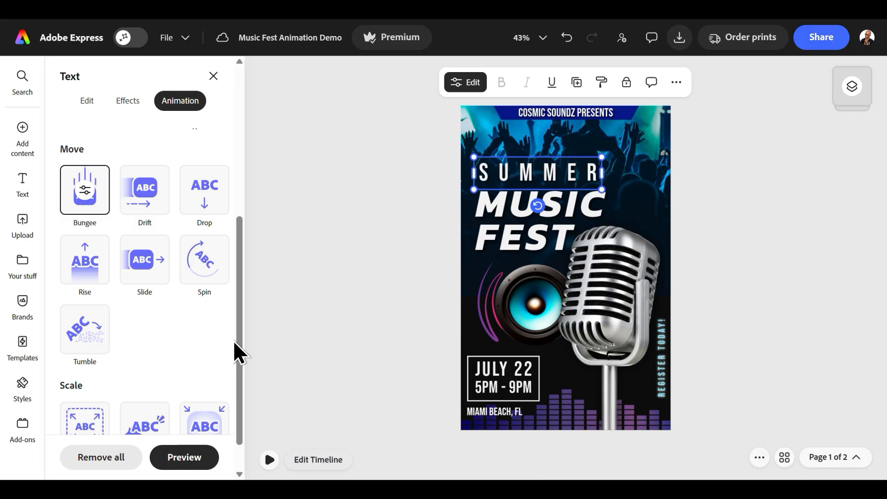
pyautogui.click(85, 193)
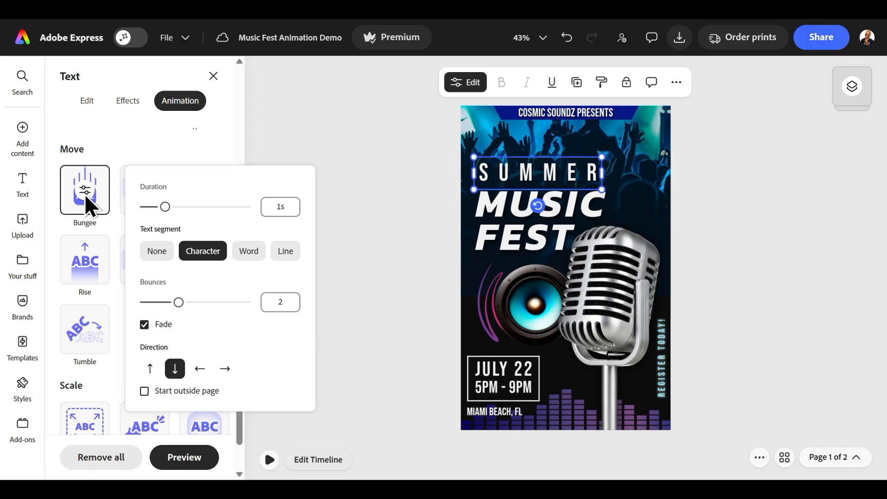
pyautogui.moveTo(166, 210); pyautogui.dragTo(183, 212)
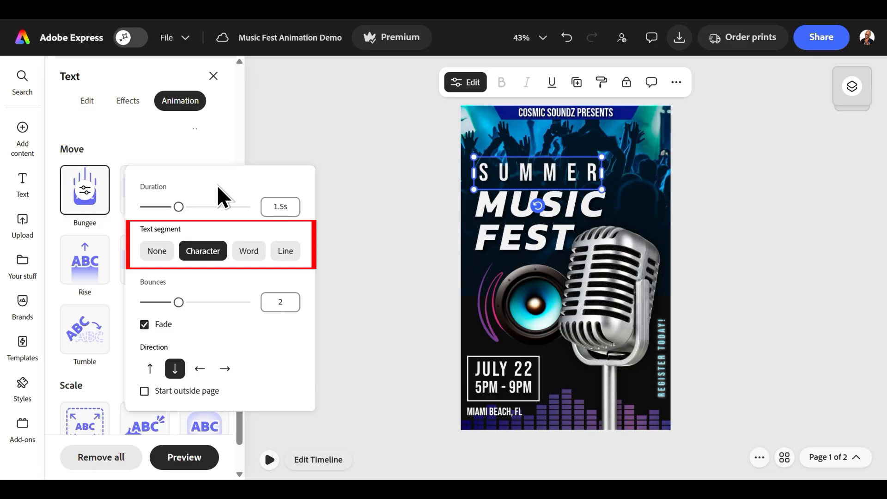
# - Set the Bungee animation's text segment to Word and its bounces to 4
pyautogui.click(246, 254)
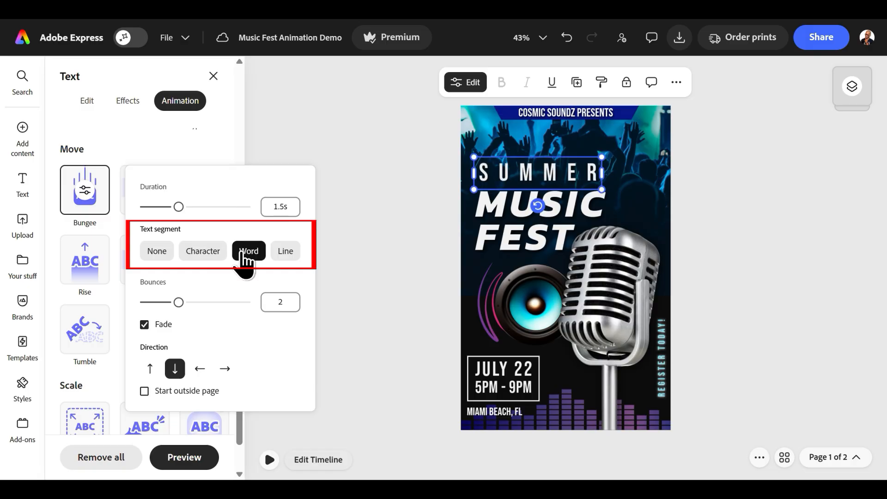
pyautogui.click(285, 253)
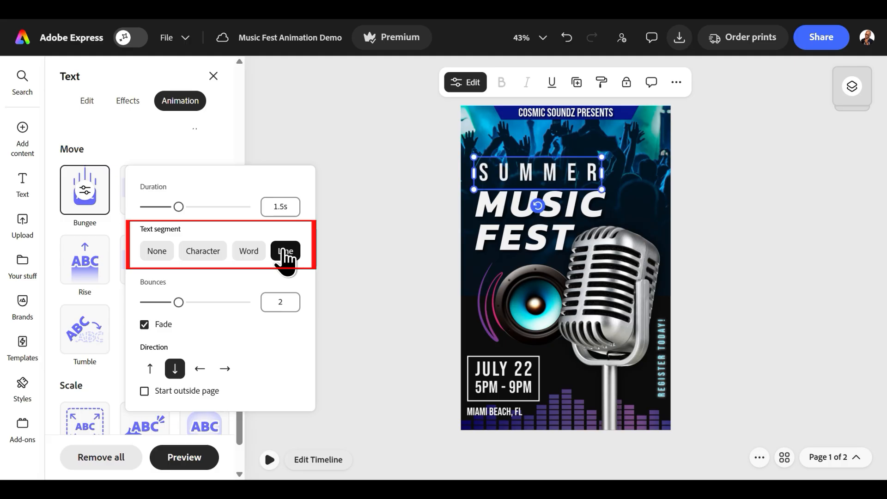
pyautogui.click(249, 257)
pyautogui.moveTo(171, 306); pyautogui.dragTo(239, 306)
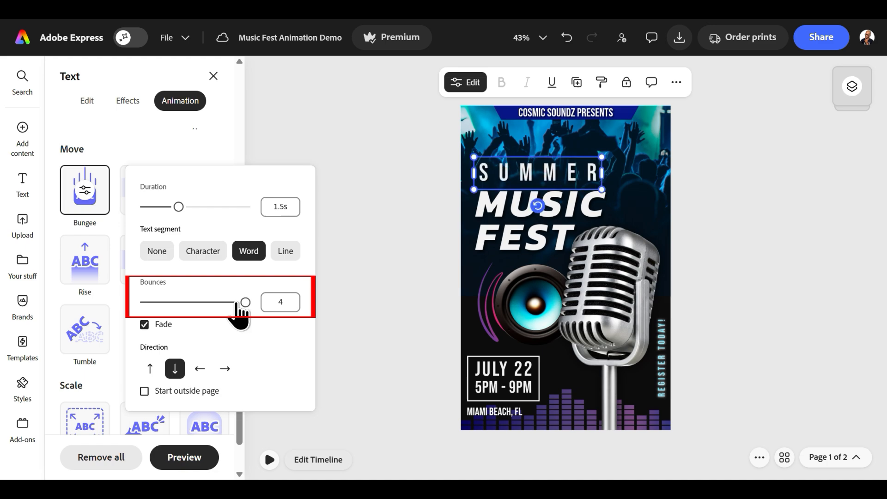
# - Try the Bungee animation's Fade and Start outside page options and set its direction to up
pyautogui.click(144, 326)
pyautogui.click(144, 325)
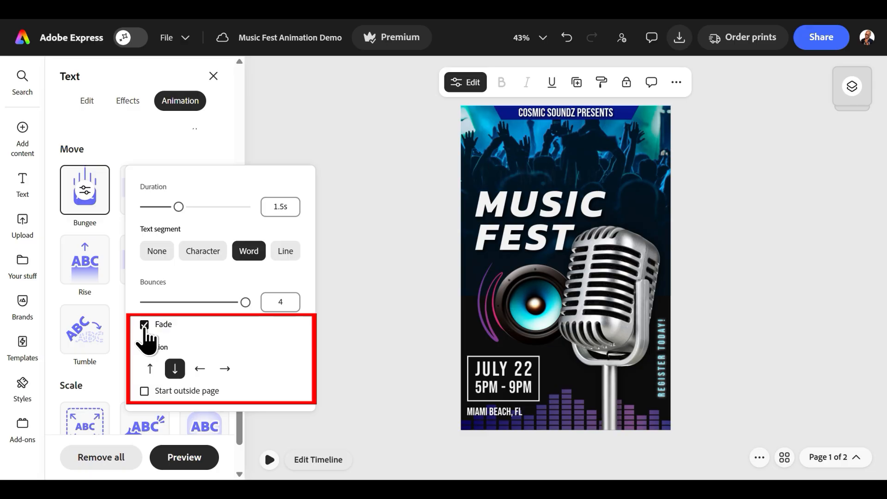
pyautogui.click(149, 369)
pyautogui.click(200, 368)
pyautogui.click(225, 369)
pyautogui.click(150, 368)
pyautogui.click(144, 391)
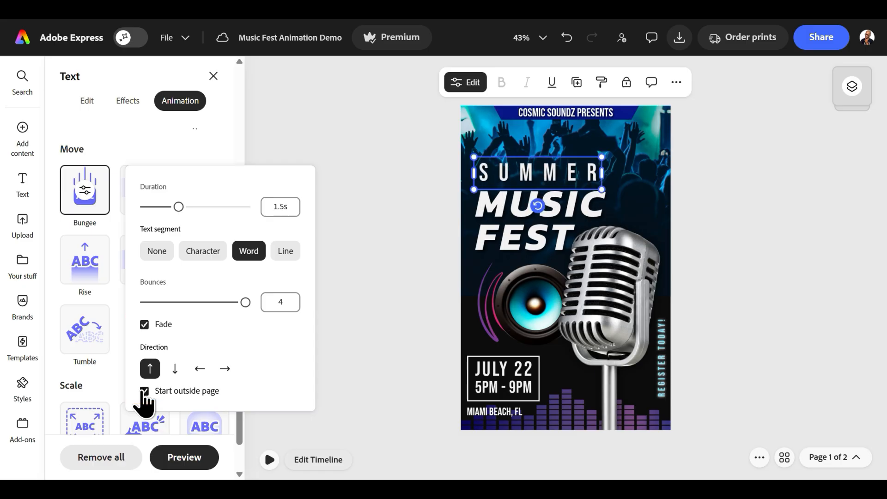
pyautogui.click(144, 391)
pyautogui.click(349, 323)
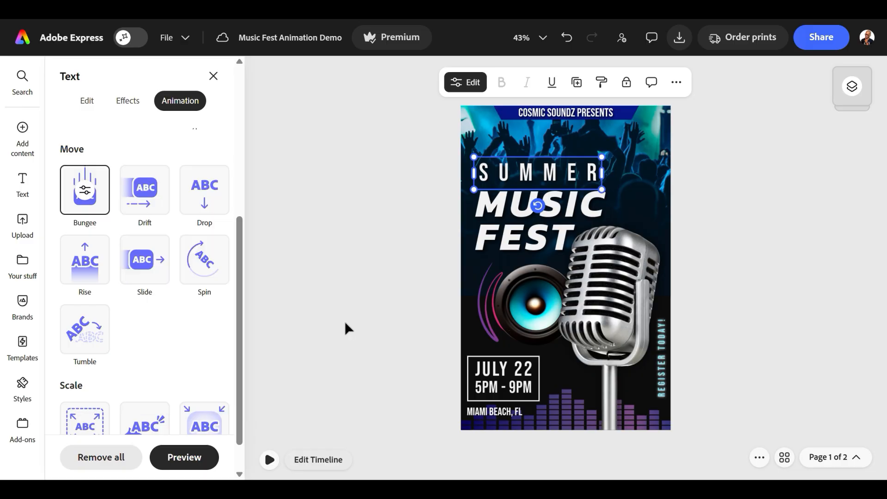
# - Review the loop animation presets for the SUMMER text and apply the Blinking loop animation to it
pyautogui.moveTo(240, 322); pyautogui.dragTo(237, 199)
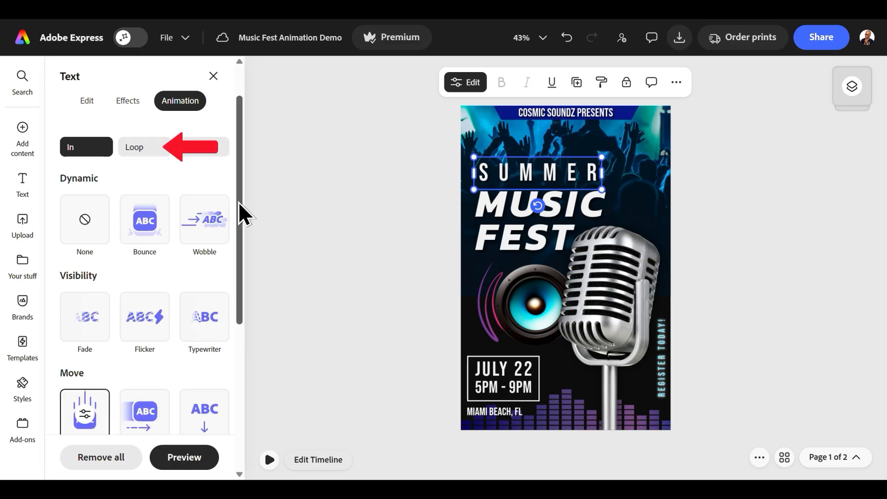
pyautogui.click(141, 148)
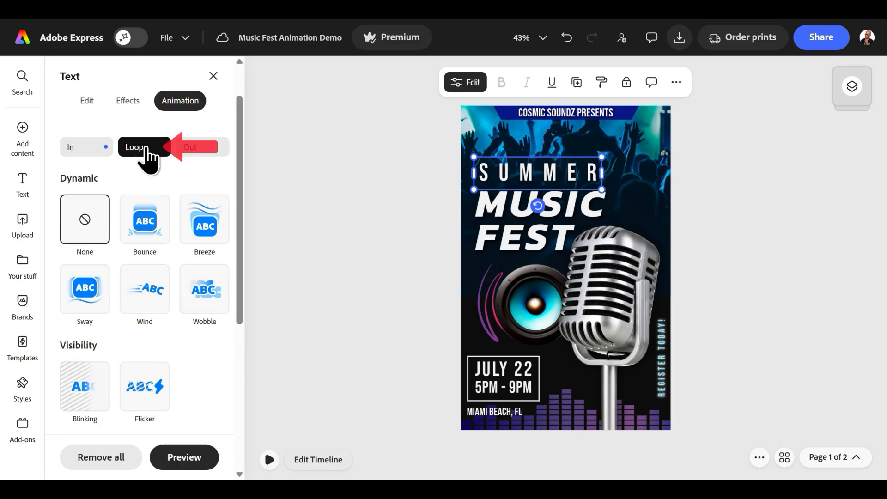
pyautogui.moveTo(241, 184)
pyautogui.mouseDown()
pyautogui.moveTo(244, 191)
pyautogui.moveTo(247, 184)
pyautogui.mouseUp()
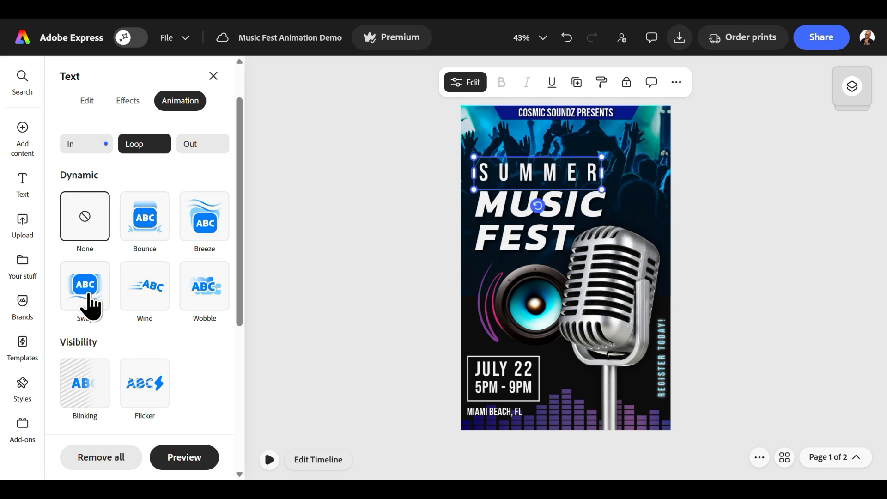
pyautogui.scroll(-4, 241, 337)
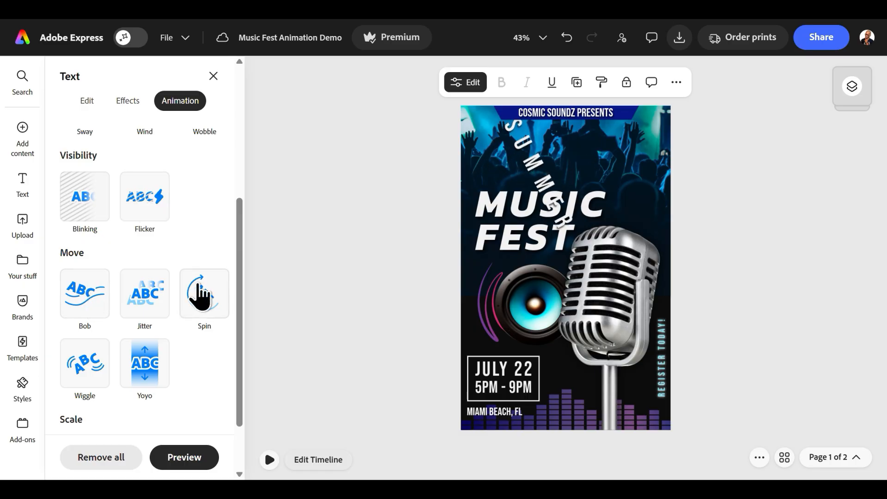
pyautogui.moveTo(239, 351); pyautogui.dragTo(230, 400)
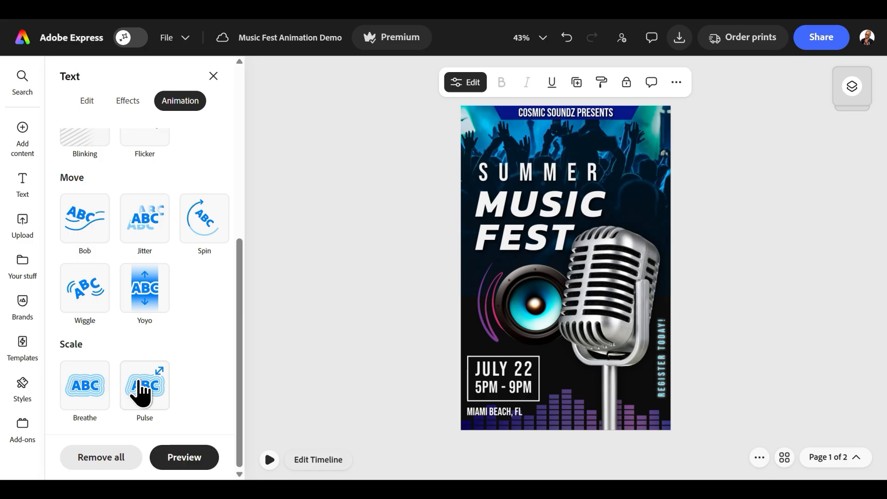
pyautogui.scroll(6, 222, 231)
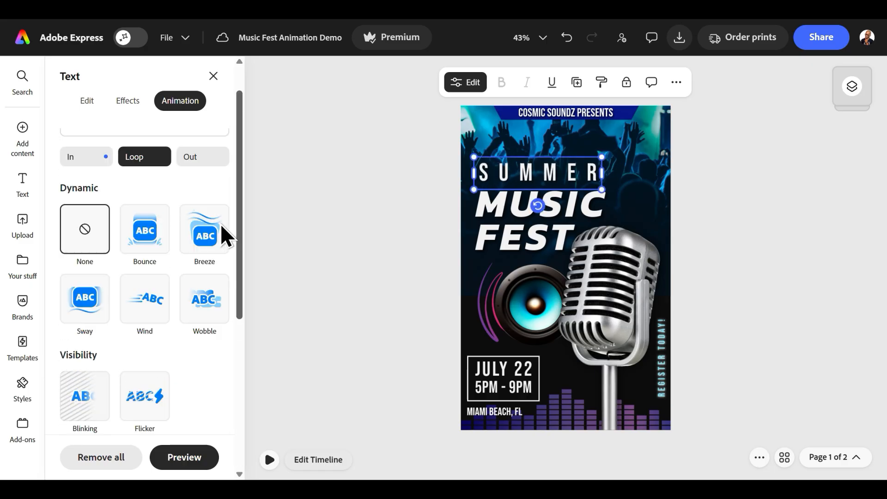
pyautogui.click(83, 402)
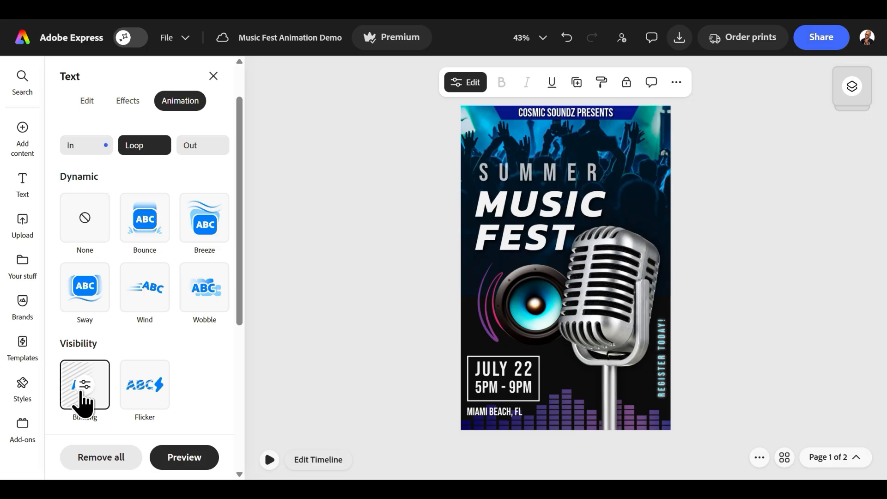
pyautogui.scroll(-1, 235, 172)
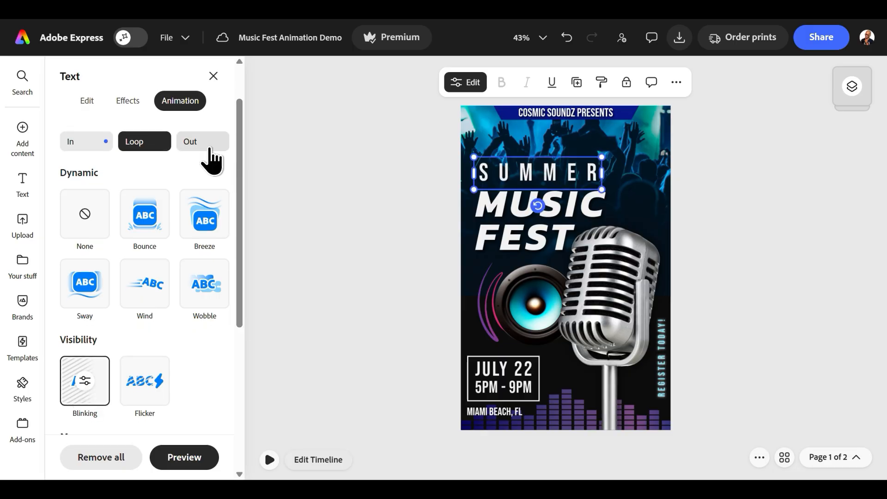
# - Preview the exit animation presets for the SUMMER text, from Wobble through the Move and Scale groups
pyautogui.click(202, 144)
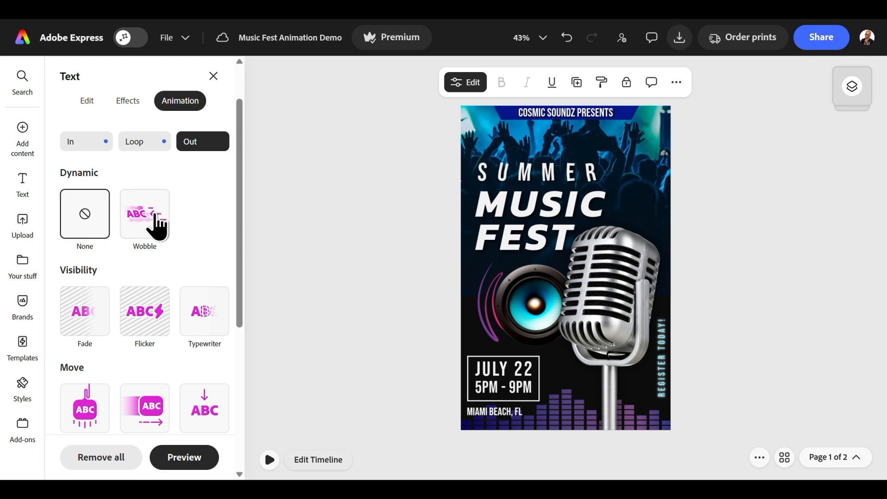
pyautogui.scroll(-4, 188, 293)
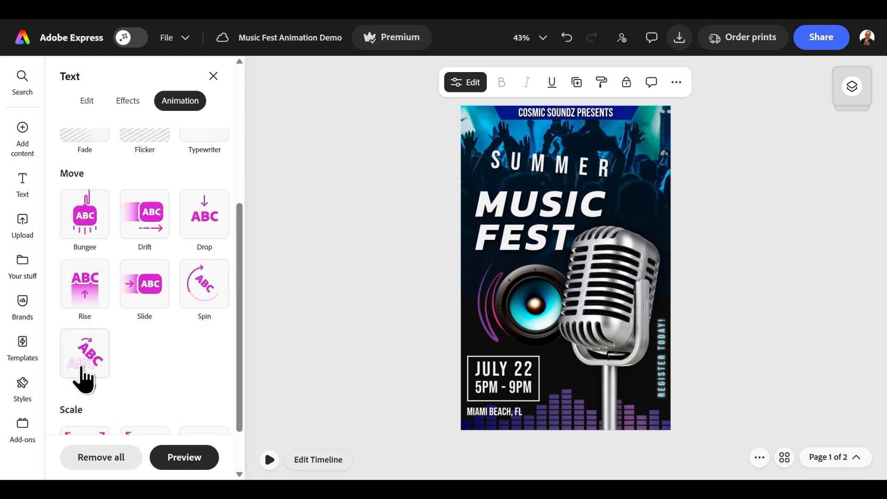
pyautogui.scroll(-2, 92, 401)
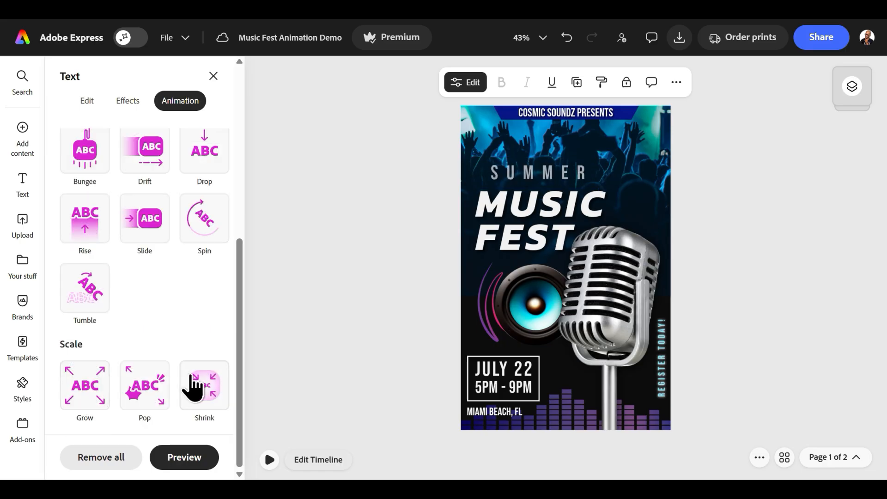
# - Review the MUSIC FEST title's entrance presets and apply the Breeze loop animation to a heading text
pyautogui.click(421, 234)
pyautogui.click(420, 235)
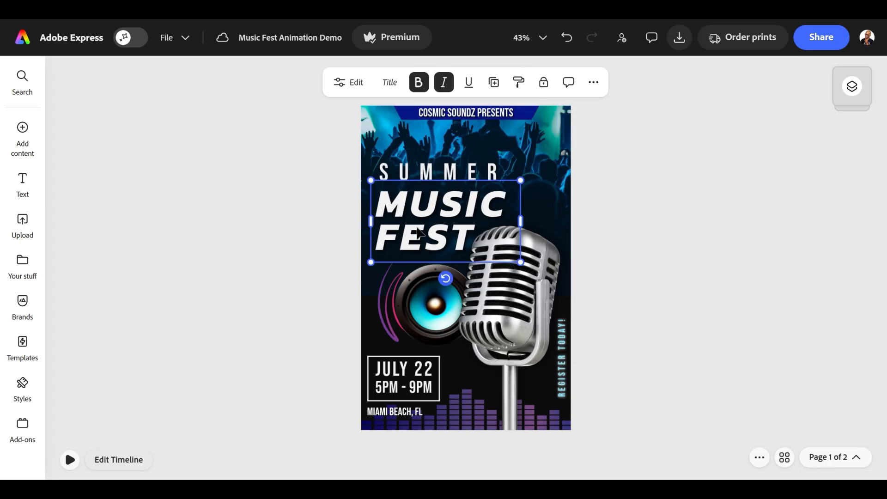
pyautogui.click(346, 83)
pyautogui.click(171, 111)
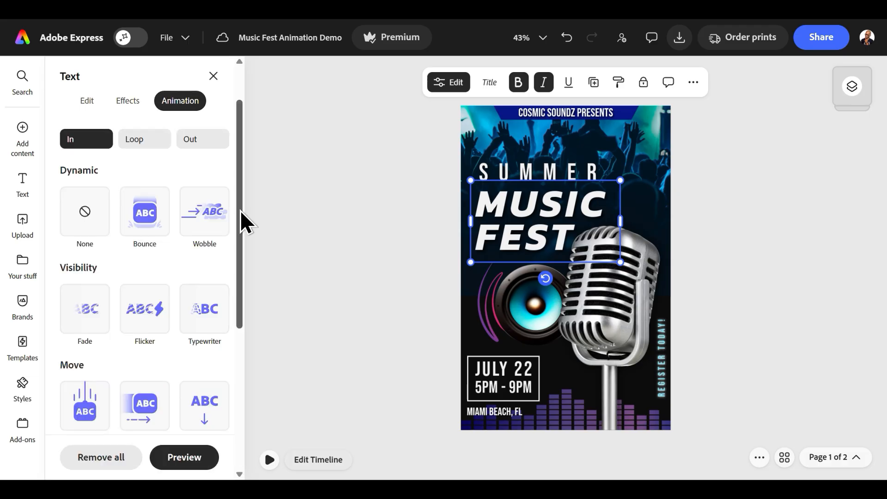
pyautogui.moveTo(240, 210); pyautogui.dragTo(242, 285)
pyautogui.click(147, 200)
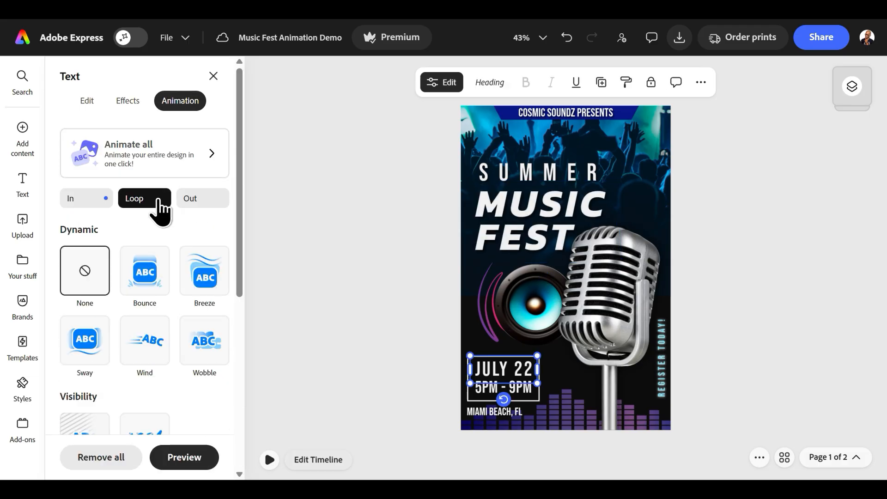
pyautogui.click(204, 277)
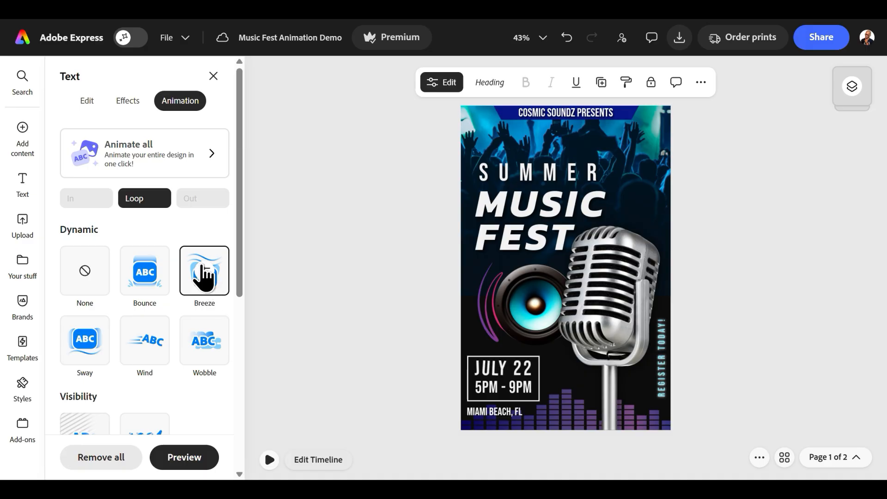
# - Check the SUMMER text's exit animation options, close the text settings and play back the poster's animation
pyautogui.click(211, 201)
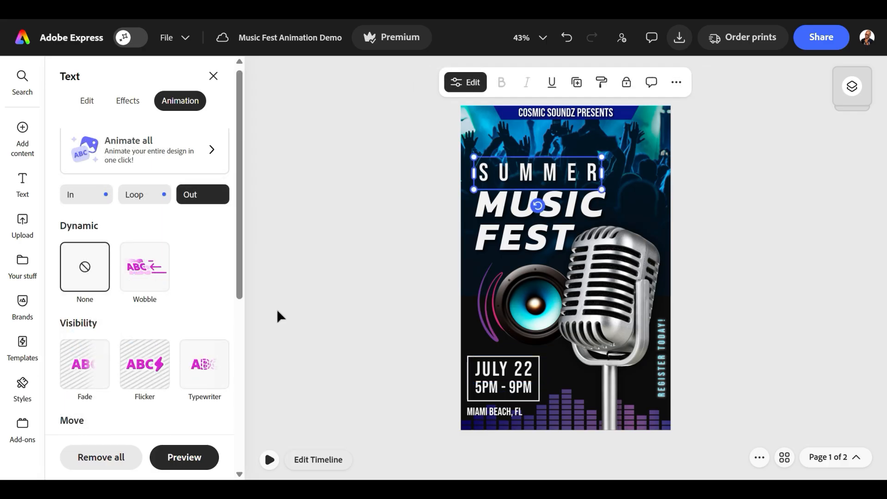
pyautogui.click(276, 308)
pyautogui.click(224, 77)
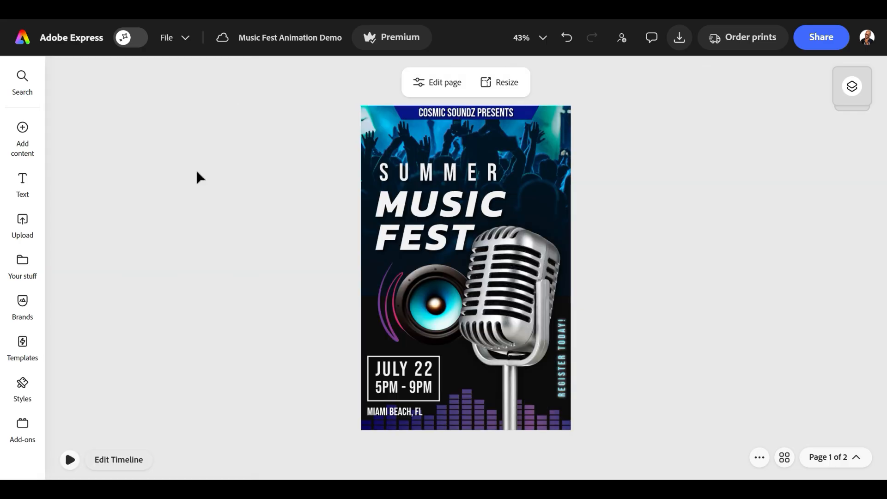
pyautogui.click(70, 459)
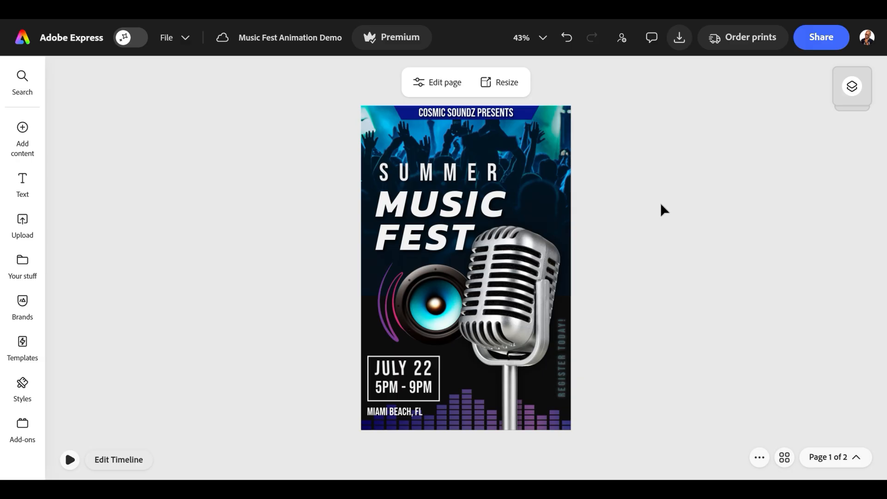
# - Preview the Bounce, Wobble, Barndoor and Circle entrance animations on the microphone image
pyautogui.click(509, 287)
pyautogui.click(388, 84)
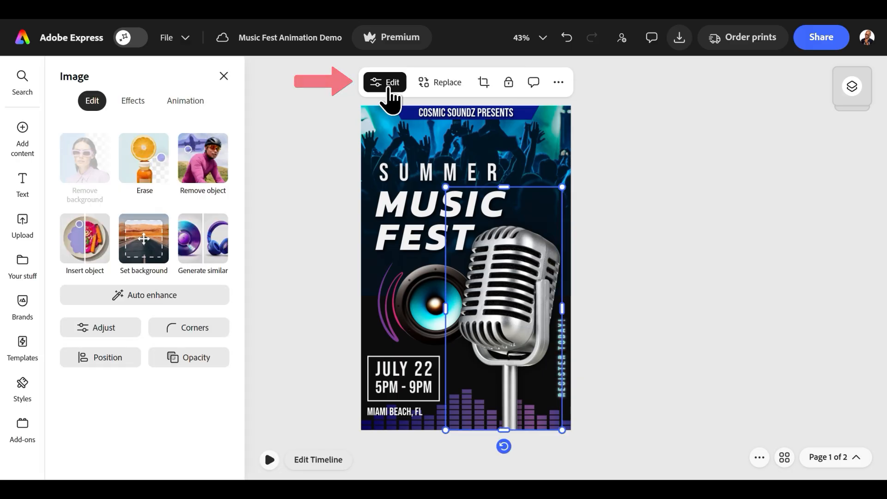
pyautogui.click(184, 101)
pyautogui.moveTo(237, 172); pyautogui.dragTo(243, 195)
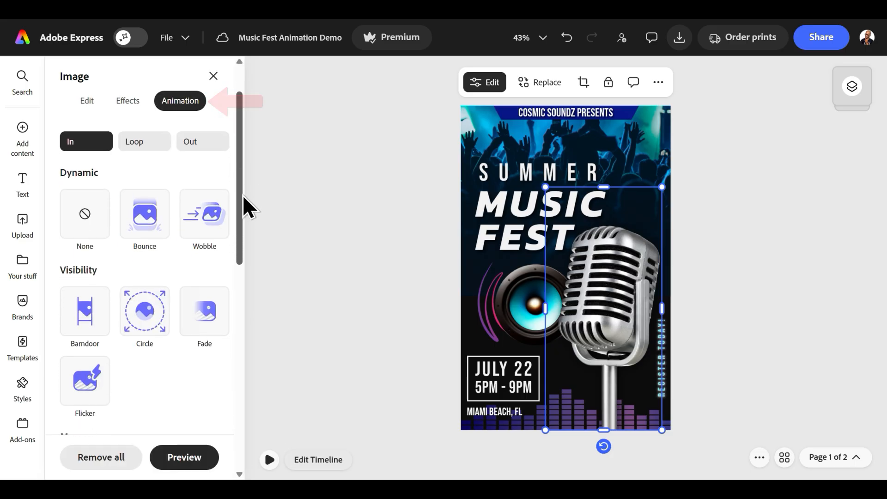
pyautogui.click(154, 225)
pyautogui.click(207, 221)
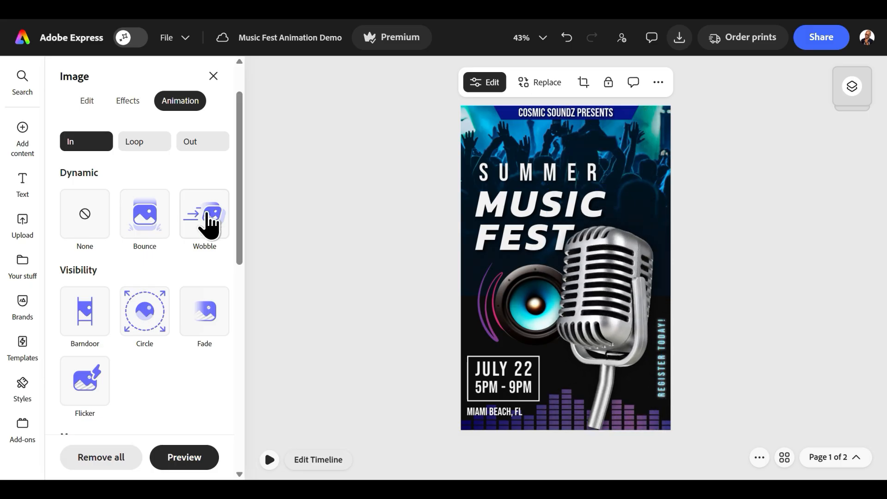
pyautogui.click(88, 310)
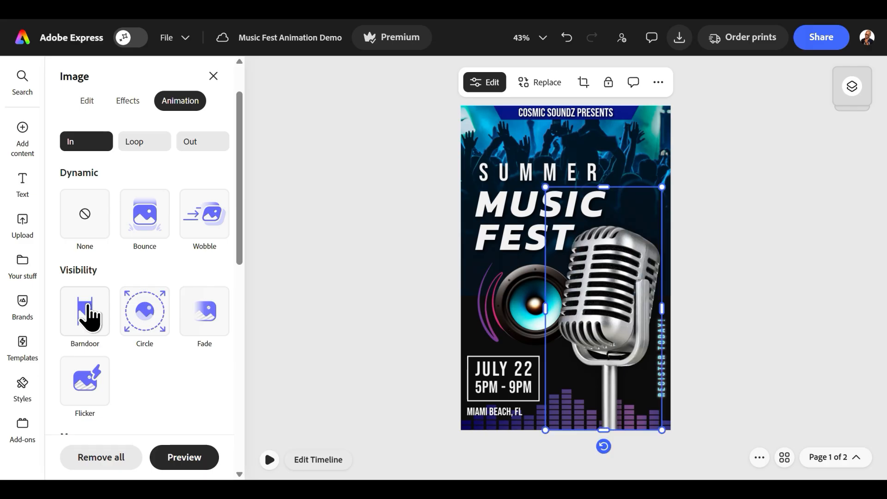
pyautogui.click(144, 309)
# - Apply the Rise entrance animation to the microphone image and set its duration to 1.27 s
pyautogui.moveTo(239, 158); pyautogui.dragTo(253, 278)
pyautogui.click(73, 255)
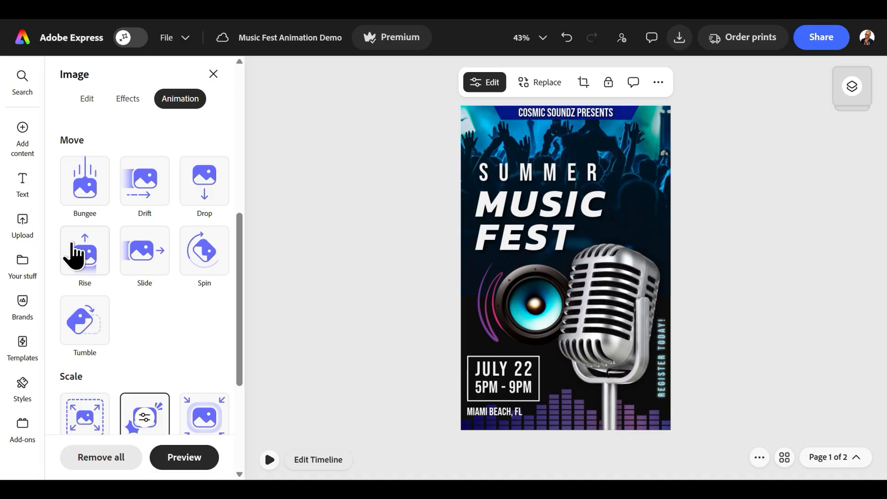
pyautogui.click(74, 256)
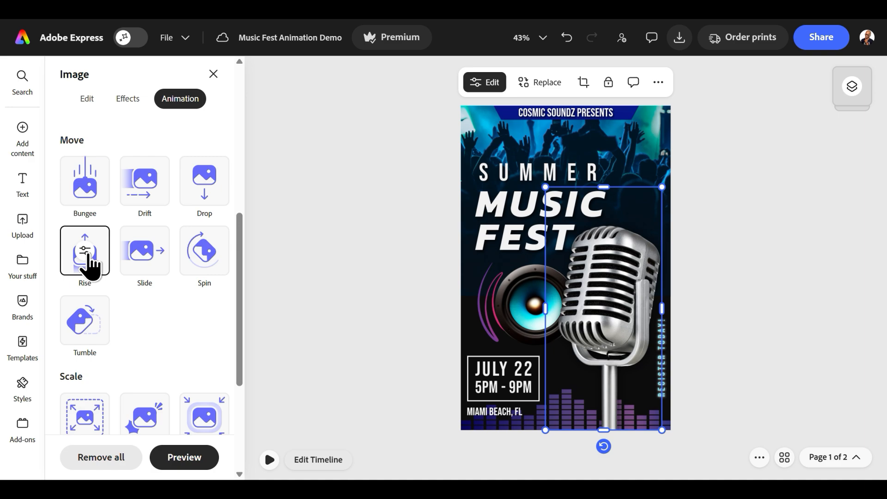
pyautogui.click(90, 254)
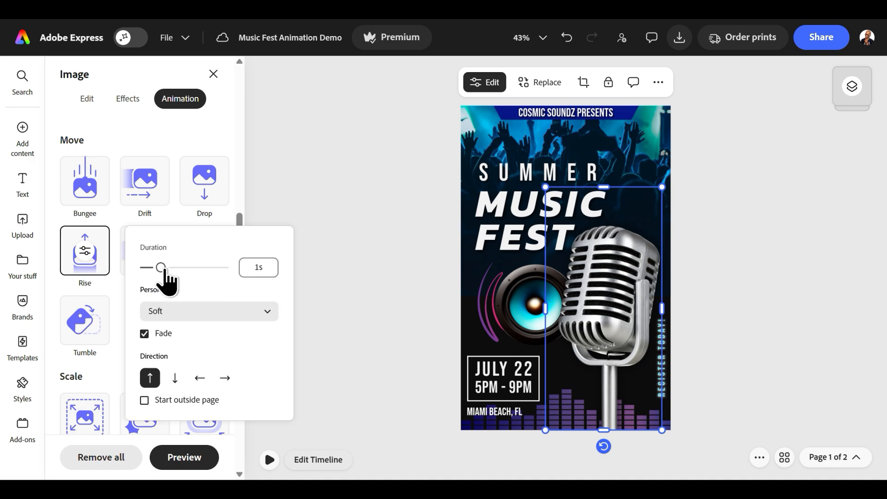
pyautogui.moveTo(155, 271)
pyautogui.mouseDown()
pyautogui.moveTo(170, 272)
pyautogui.moveTo(162, 267)
pyautogui.mouseUp()
# - Try the Smooth, Strong, Energetic and Loud personalities for the Rise animation and set it to Smooth
pyautogui.click(267, 314)
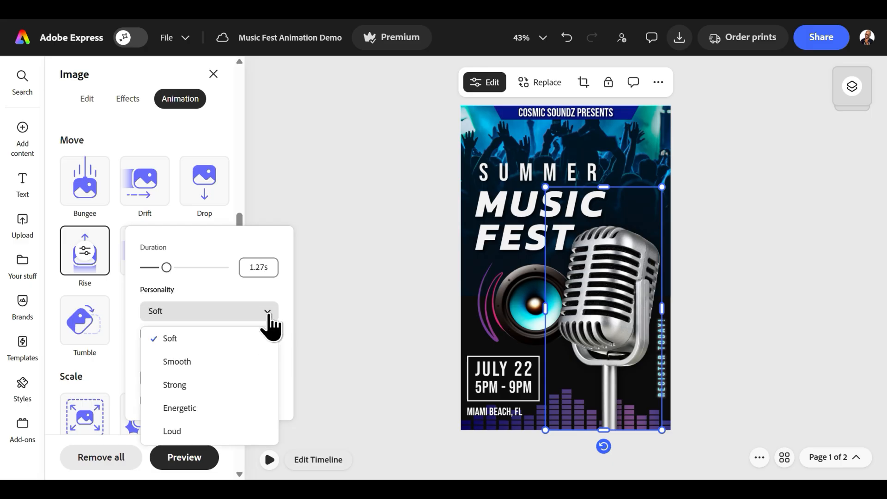
pyautogui.click(226, 358)
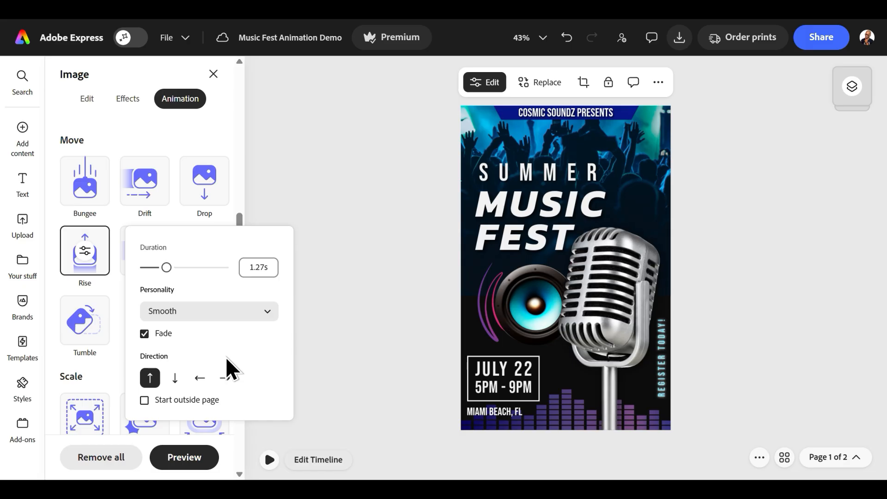
pyautogui.click(243, 309)
pyautogui.click(212, 385)
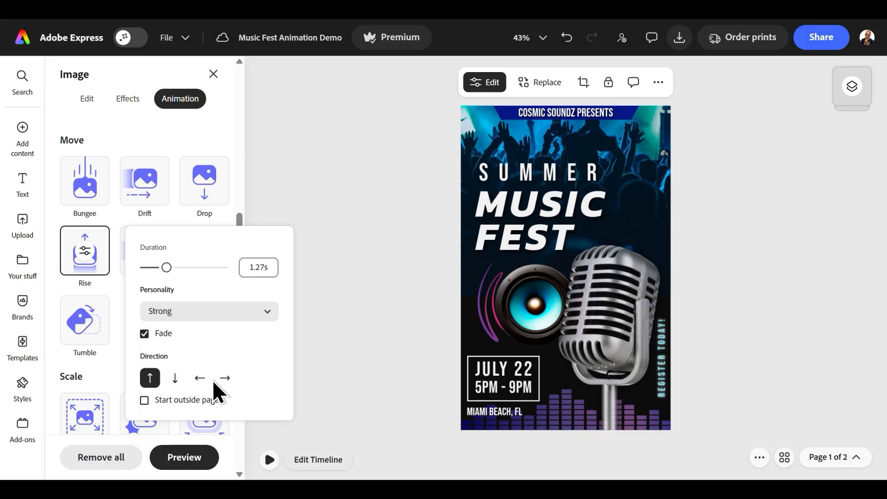
pyautogui.click(249, 314)
pyautogui.click(216, 408)
pyautogui.click(251, 313)
pyautogui.click(196, 430)
pyautogui.click(258, 316)
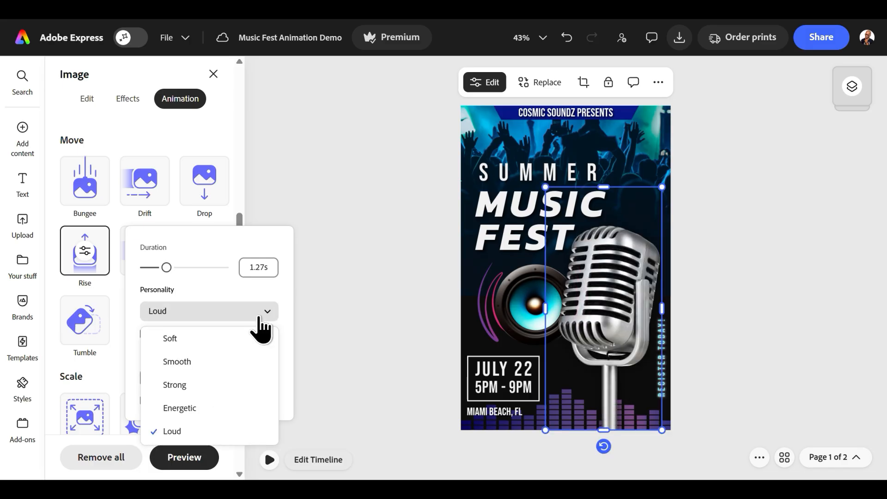
pyautogui.click(236, 362)
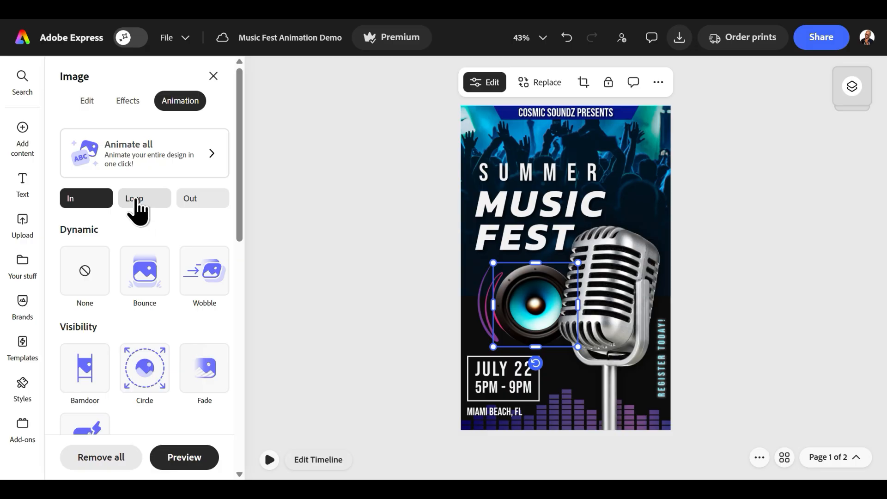
# - Apply a loop animation to the speaker image, close its settings and play back the poster's animation
pyautogui.click(140, 204)
pyautogui.scroll(-6, 142, 386)
pyautogui.click(149, 231)
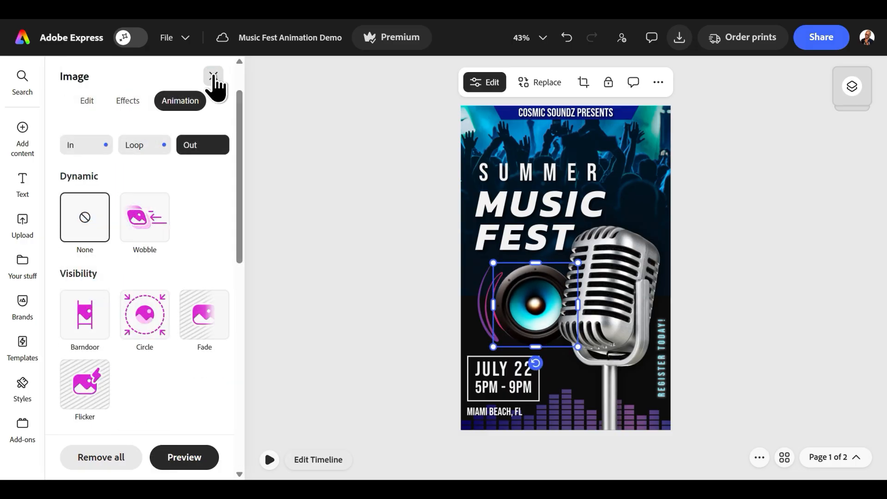
pyautogui.click(213, 77)
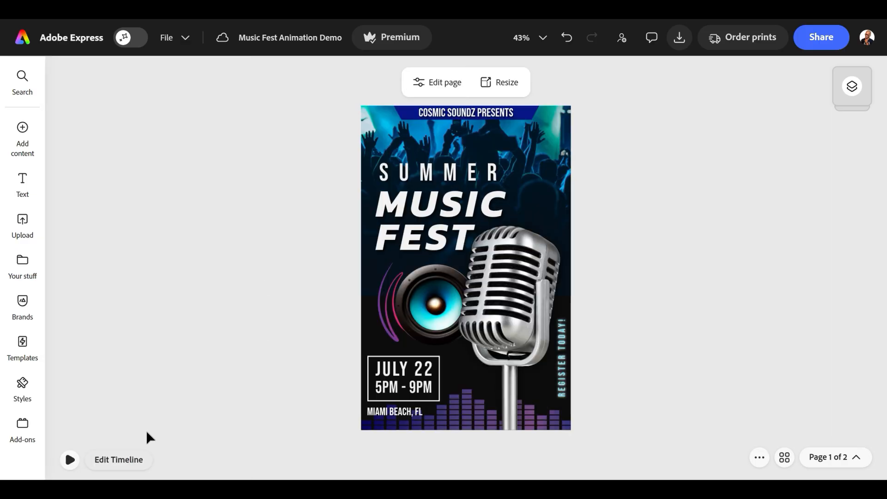
pyautogui.click(70, 460)
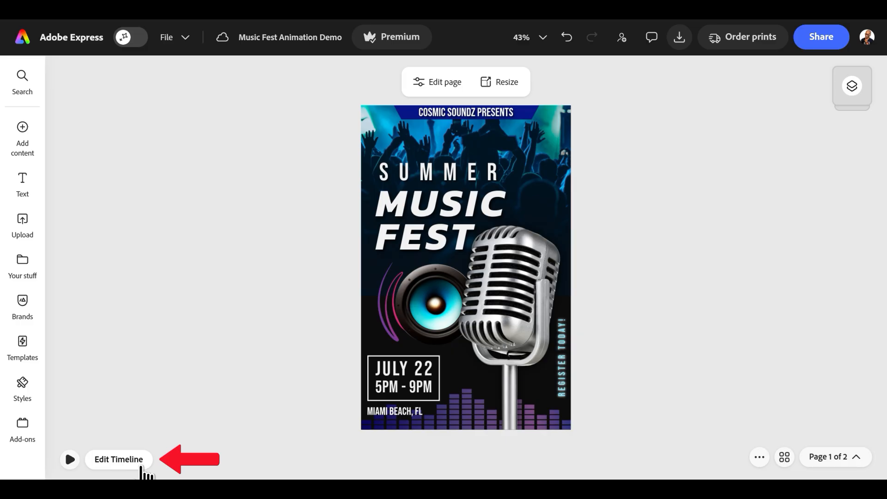
# - Open the poster's timeline and extend the scene's duration to 10.0 s
pyautogui.click(119, 460)
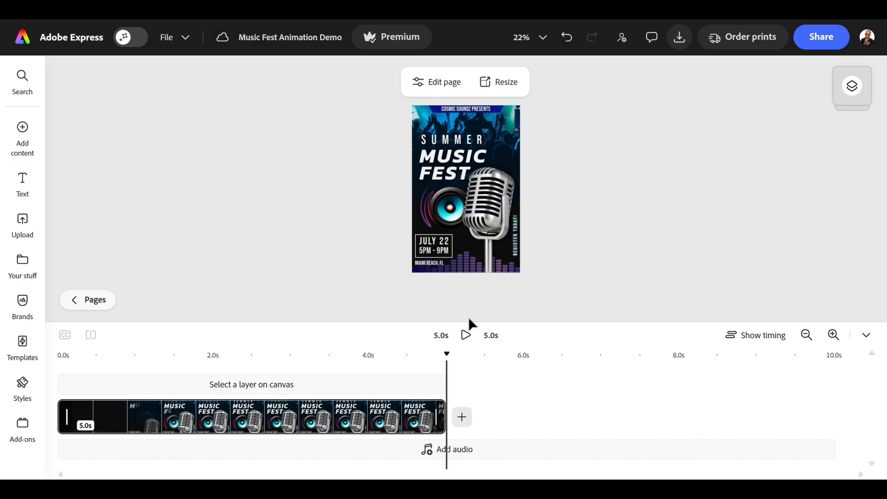
pyautogui.moveTo(437, 416); pyautogui.dragTo(826, 404)
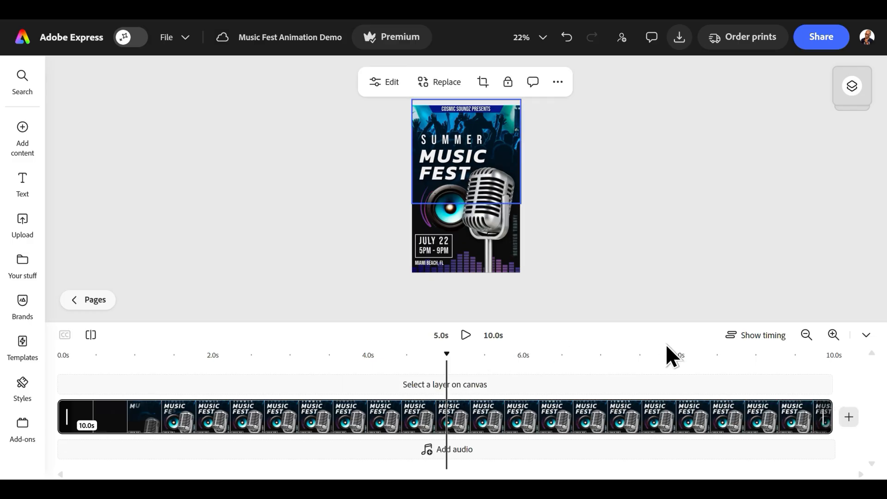
# - Show the timing of all layers in the poster's timeline
pyautogui.click(758, 338)
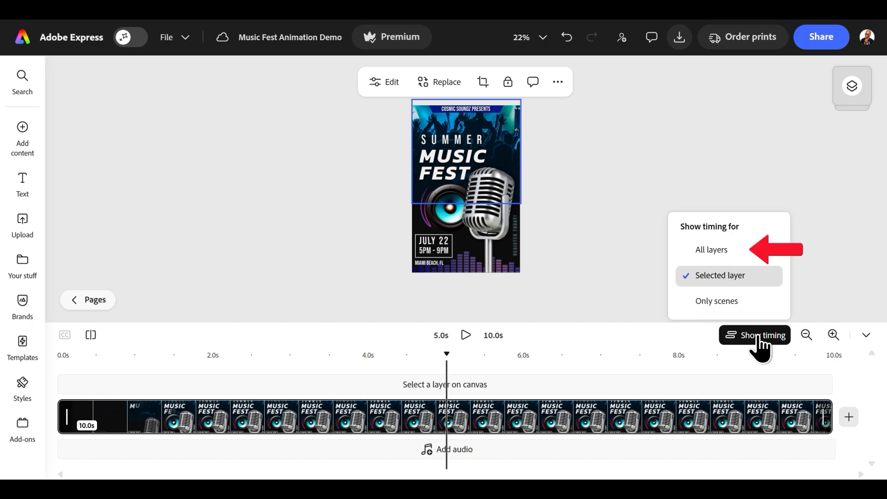
pyautogui.click(723, 252)
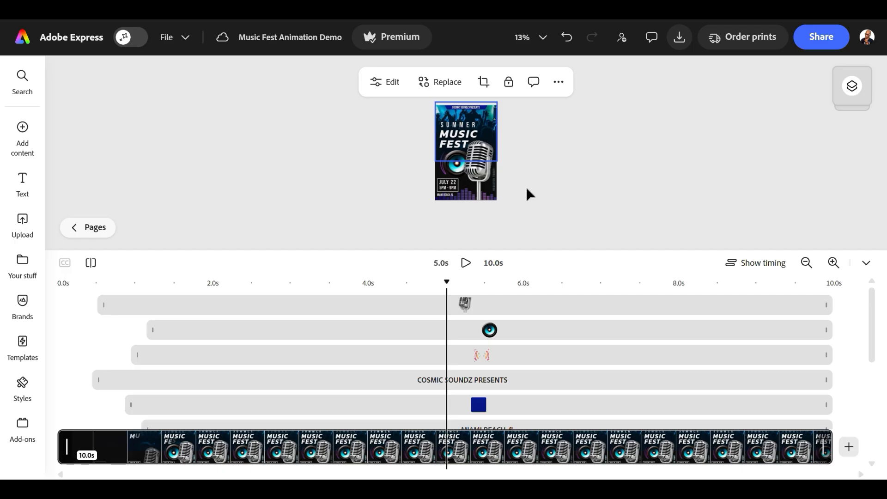
pyautogui.scroll(4, 530, 194)
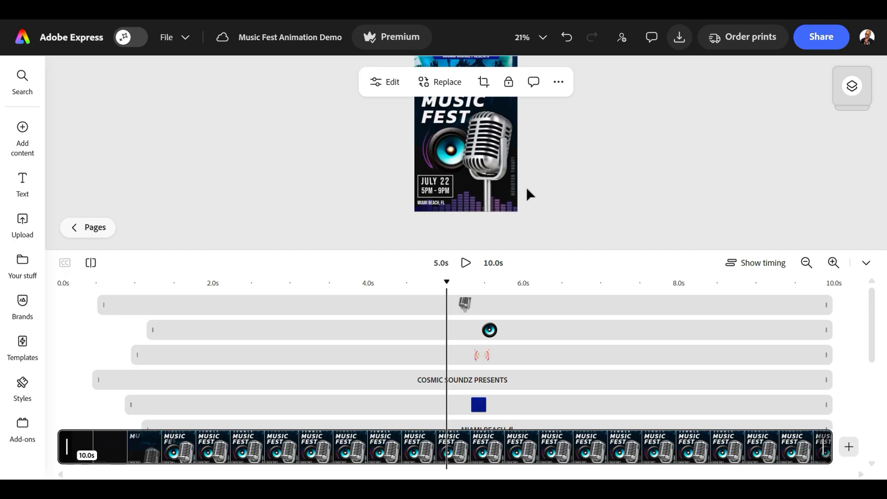
# - Delay the start of the date frame to 1.5 s, the July 22 text to about 1.8 s and the 5PM - 9PM text to about 1.9 s
pyautogui.moveTo(871, 303); pyautogui.dragTo(877, 376)
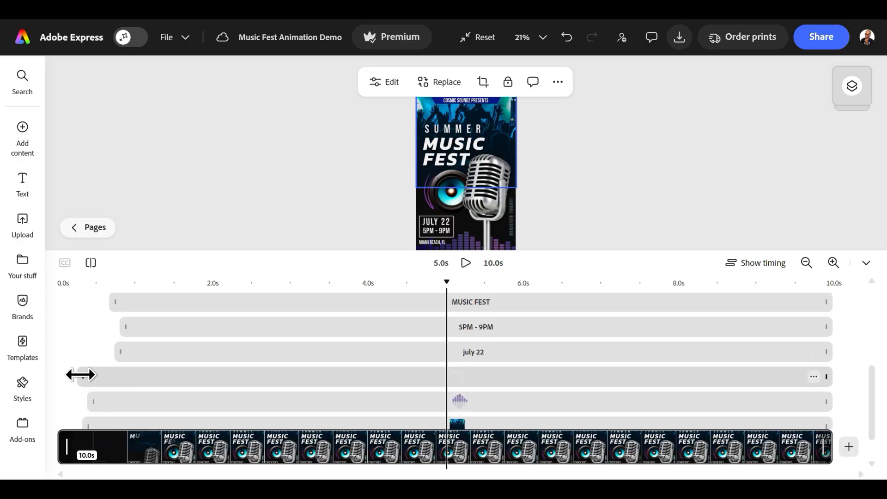
pyautogui.moveTo(80, 375); pyautogui.dragTo(178, 375)
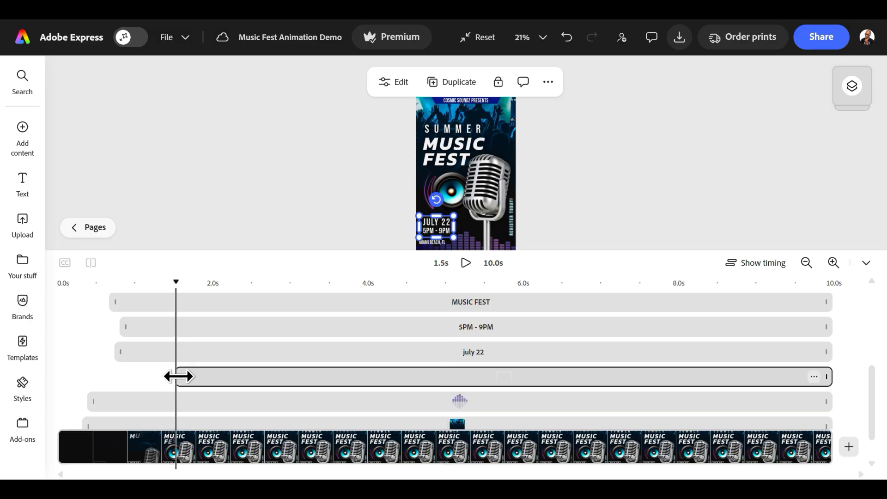
pyautogui.moveTo(116, 352); pyautogui.dragTo(198, 352)
pyautogui.moveTo(124, 327); pyautogui.dragTo(212, 330)
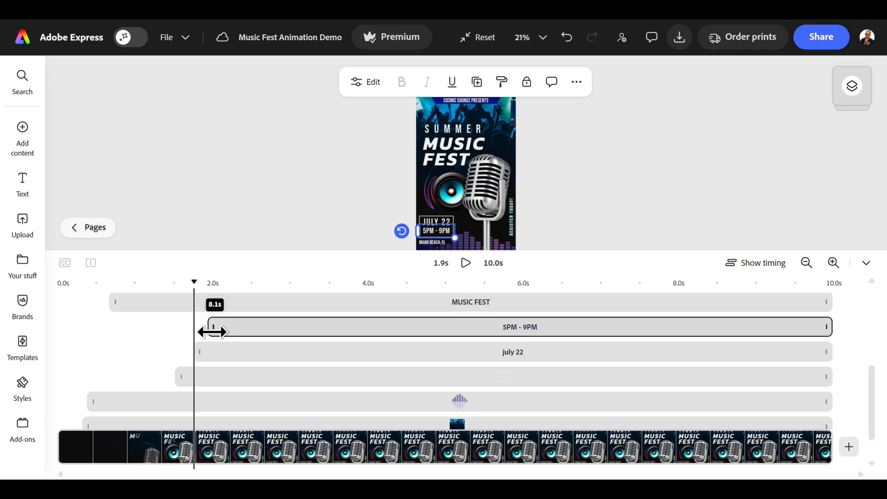
# - Start the blue banner at about 0.4 s, microphone and top text at about 0.8 s, and sound waves at about 1.4 s, and play the animation
pyautogui.moveTo(232, 319); pyautogui.dragTo(234, 319)
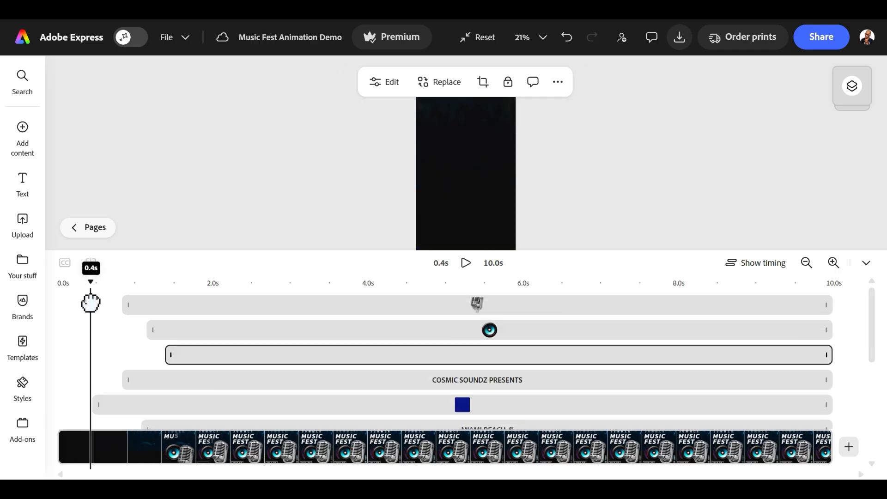
pyautogui.moveTo(91, 303); pyautogui.dragTo(237, 303)
pyautogui.moveTo(237, 303); pyautogui.dragTo(248, 305)
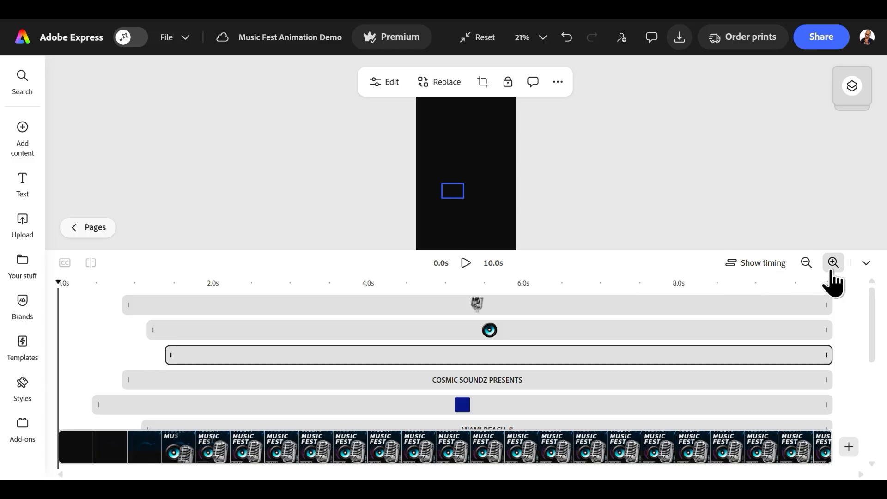
pyautogui.click(866, 263)
pyautogui.press('space')
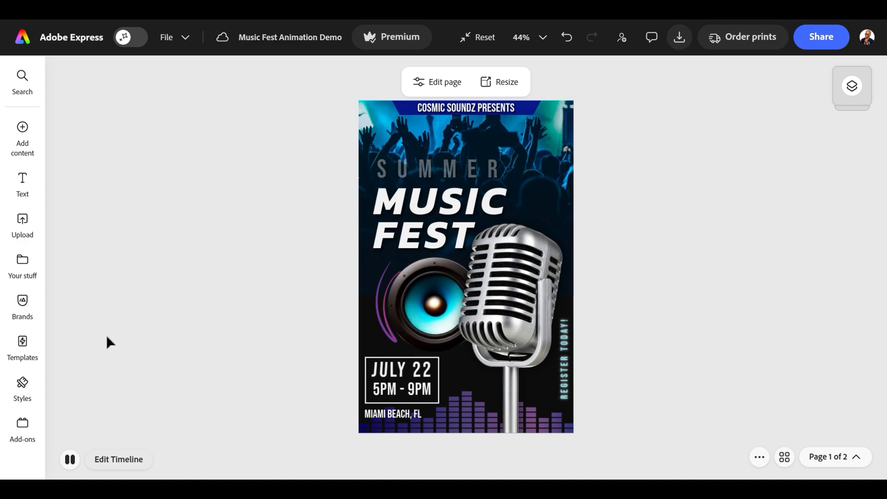
# - Search the music library for edm, add the Corporate Deep EDM - Loop track to the poster and play it back
pyautogui.click(29, 144)
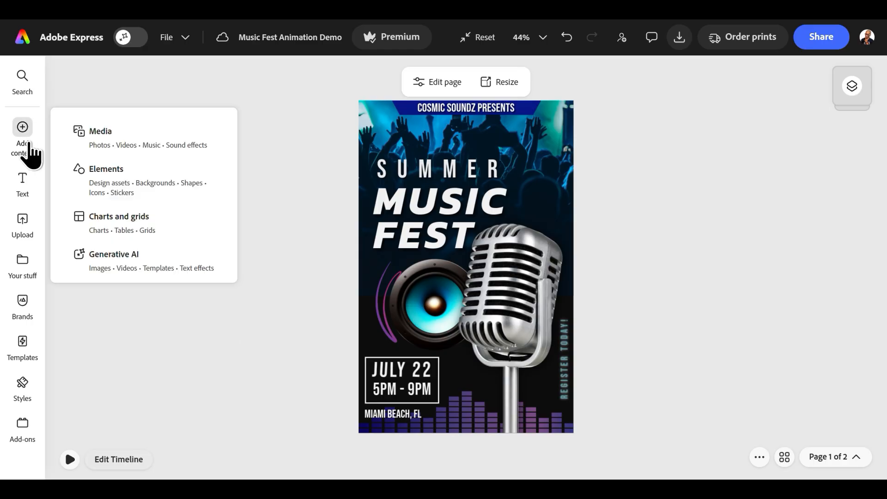
pyautogui.click(117, 147)
pyautogui.click(192, 105)
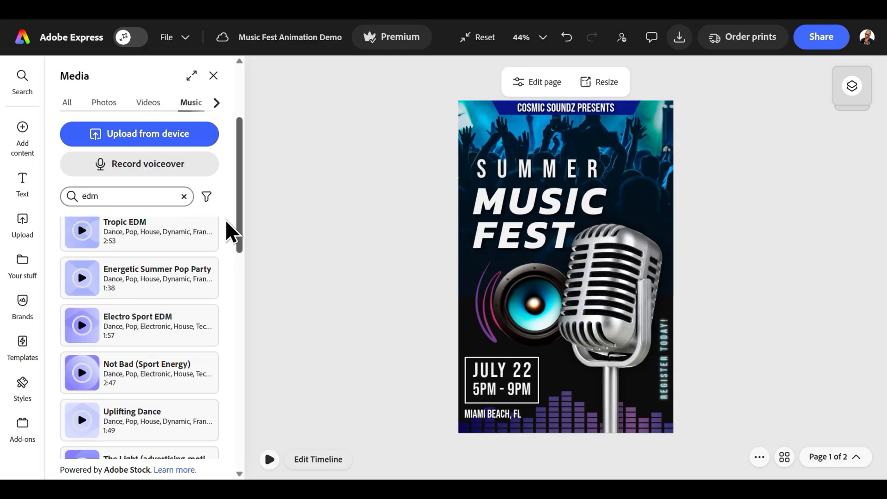
pyautogui.scroll(2, 224, 215)
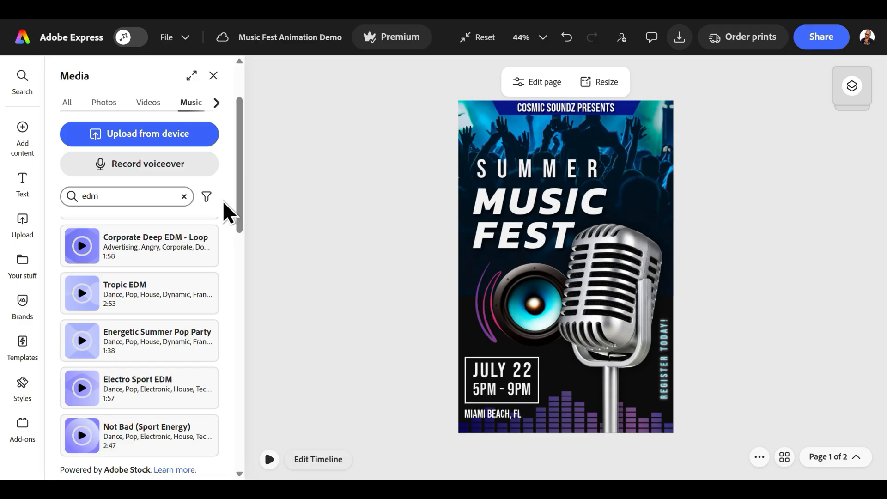
pyautogui.click(169, 254)
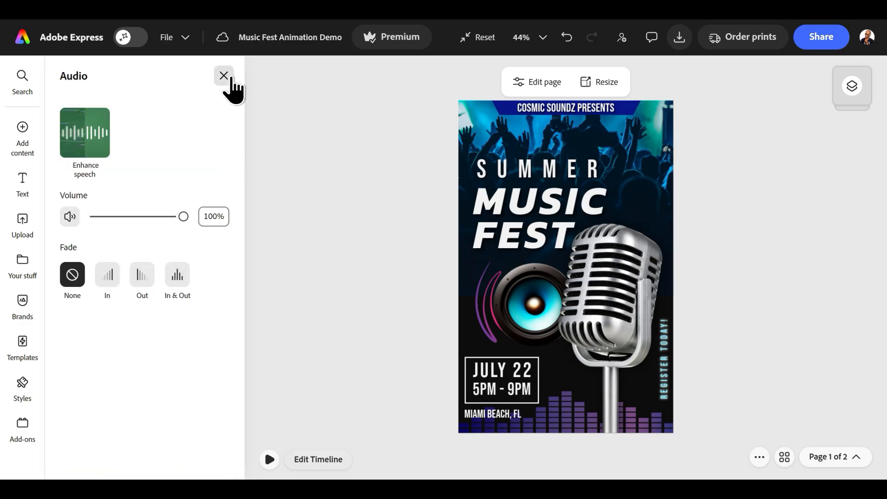
pyautogui.click(223, 76)
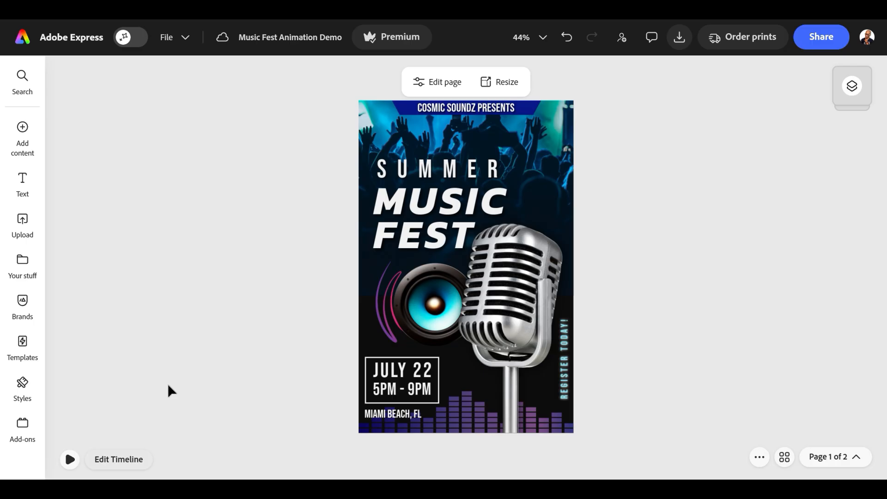
pyautogui.click(69, 459)
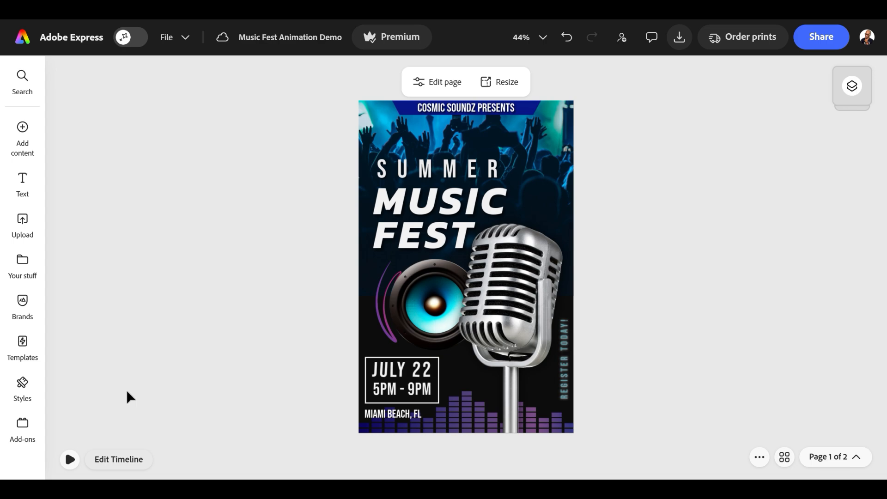
# - Download the selected poster page as an MP4 at the Custom (Original size) resolution
pyautogui.click(679, 38)
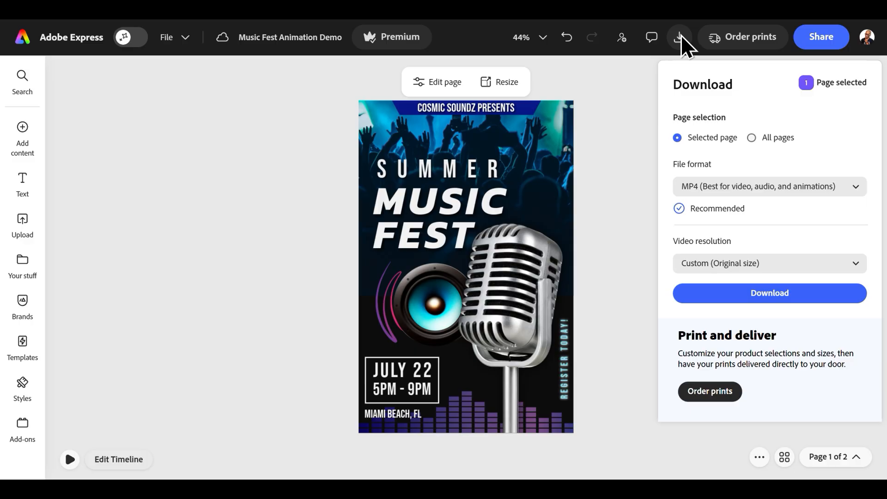
pyautogui.click(856, 187)
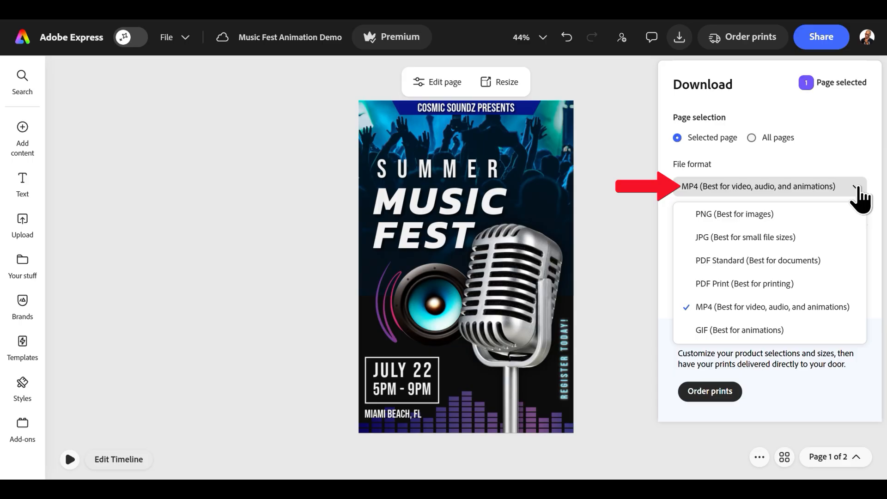
pyautogui.click(858, 188)
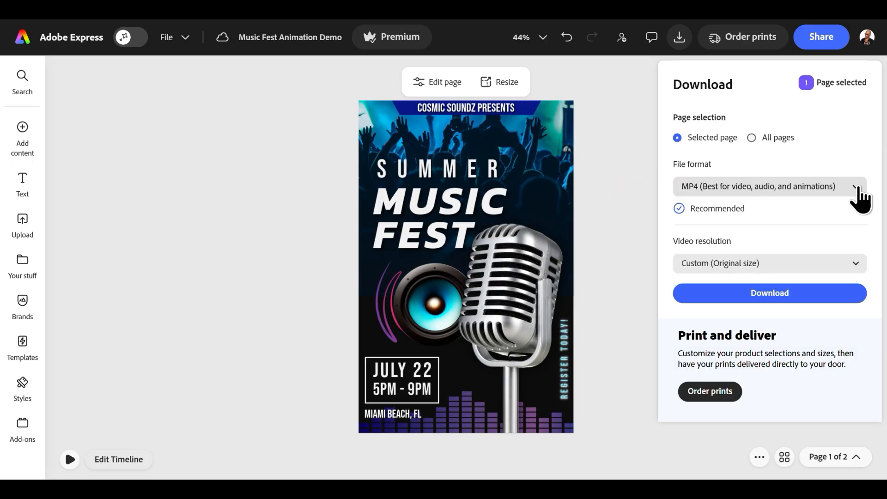
pyautogui.click(856, 263)
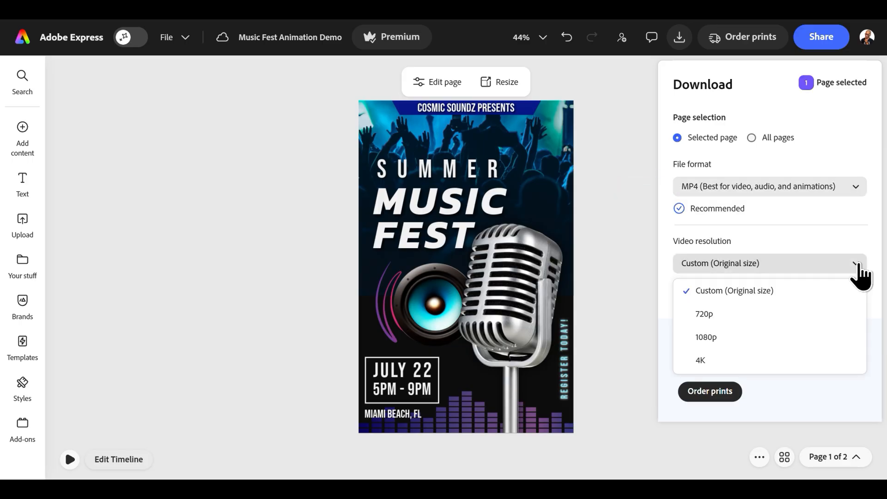
pyautogui.click(858, 264)
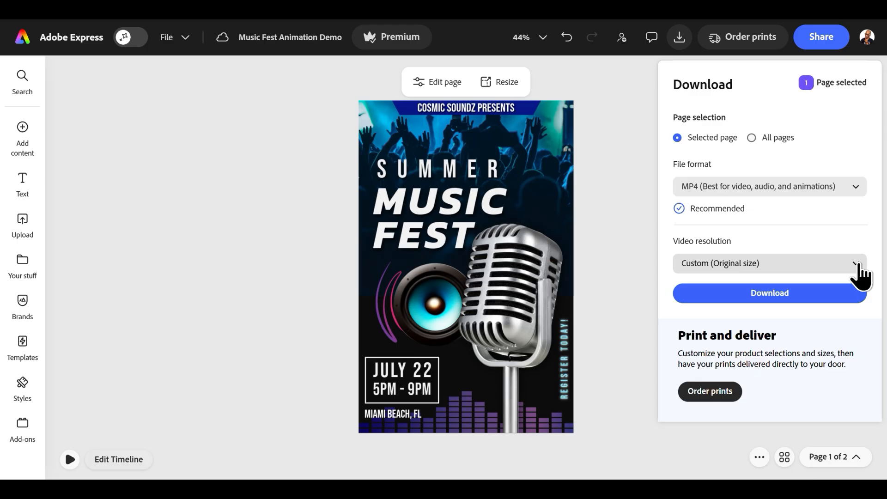
pyautogui.click(773, 301)
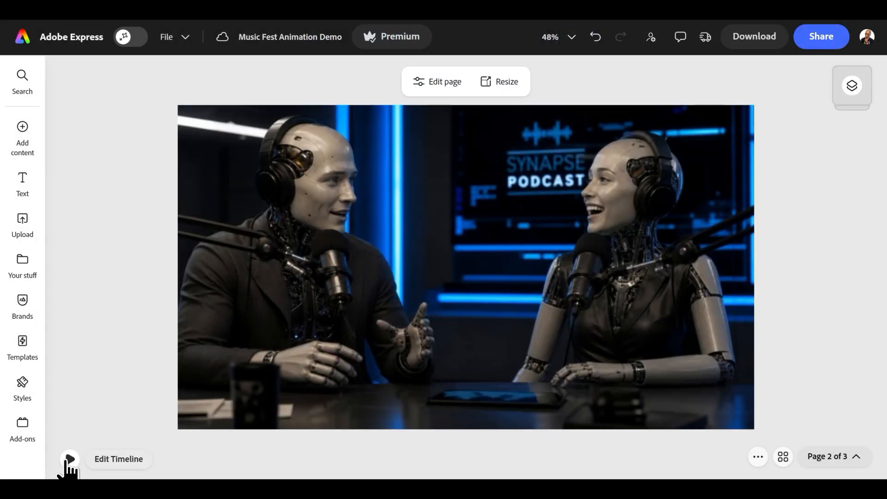
# - Add the title NEW EPISODE EVERY WEEK, a SUBSCRIBE button and a hand image to the podcast video page and apply the Fade animation to the hand
pyautogui.click(69, 460)
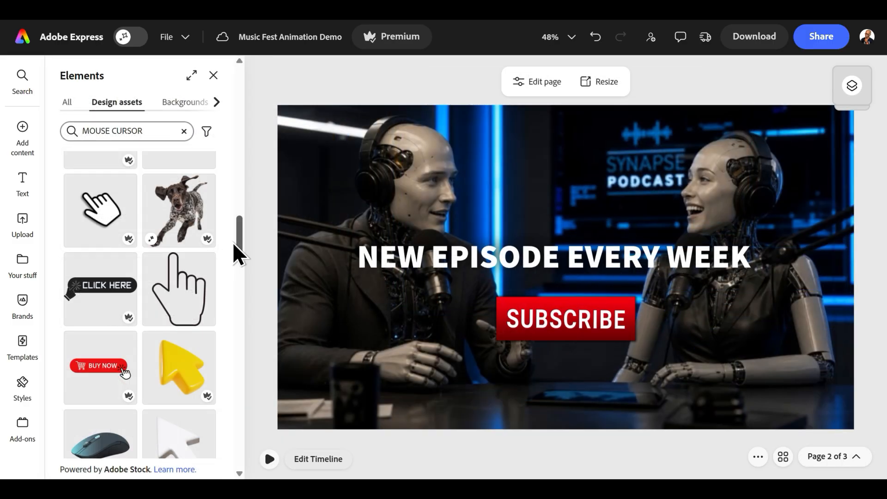
pyautogui.click(98, 203)
pyautogui.moveTo(569, 259); pyautogui.dragTo(592, 318)
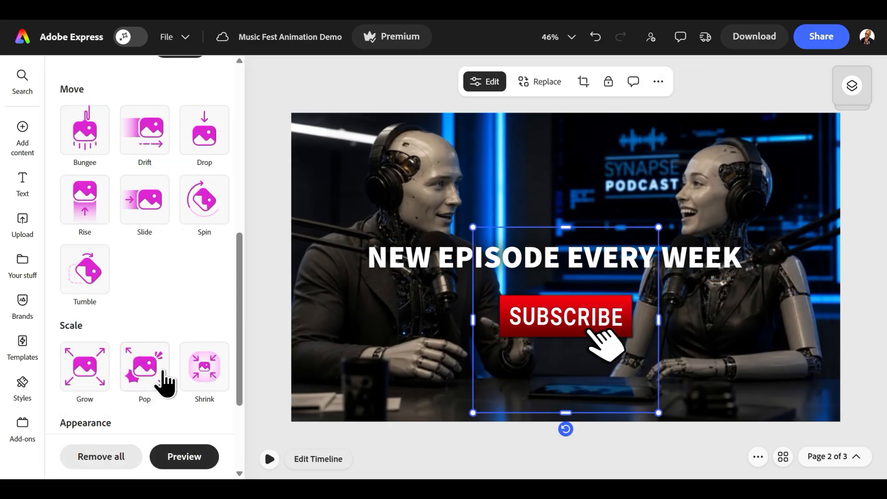
pyautogui.scroll(7, 165, 382)
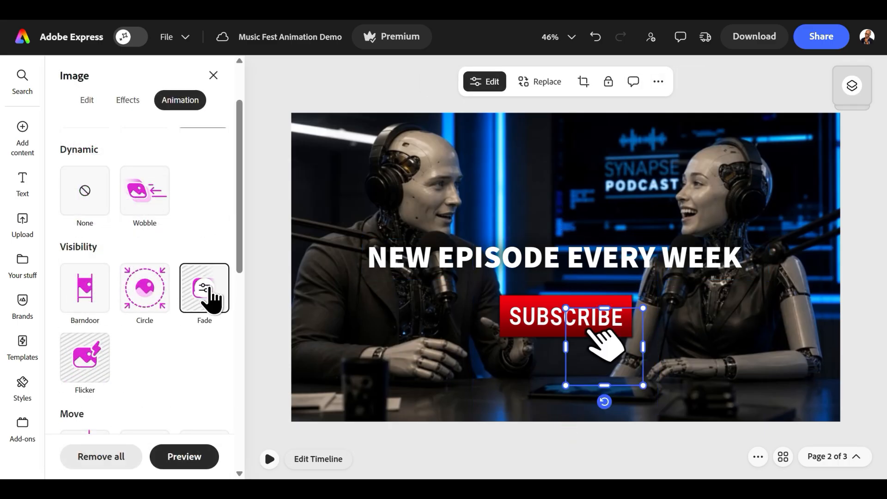
pyautogui.scroll(-3, 210, 293)
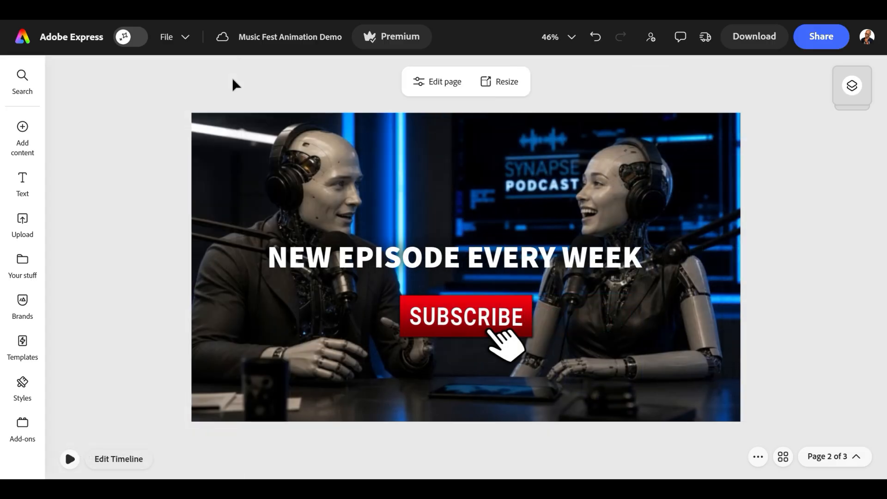
# - In the podcast page's timeline, start the title at 1.0 s, the SUBSCRIBE button at about 2 s and the hand at about 2.7 s
pyautogui.click(118, 459)
pyautogui.click(90, 358)
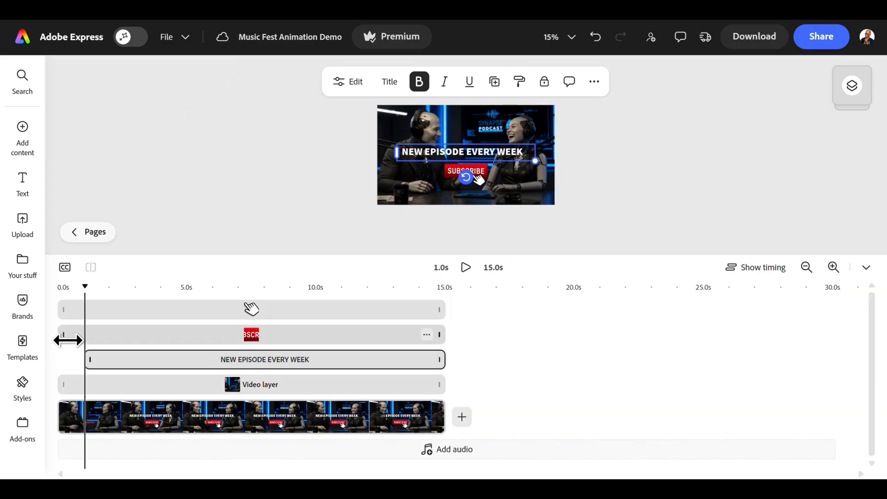
pyautogui.moveTo(68, 340); pyautogui.dragTo(98, 342)
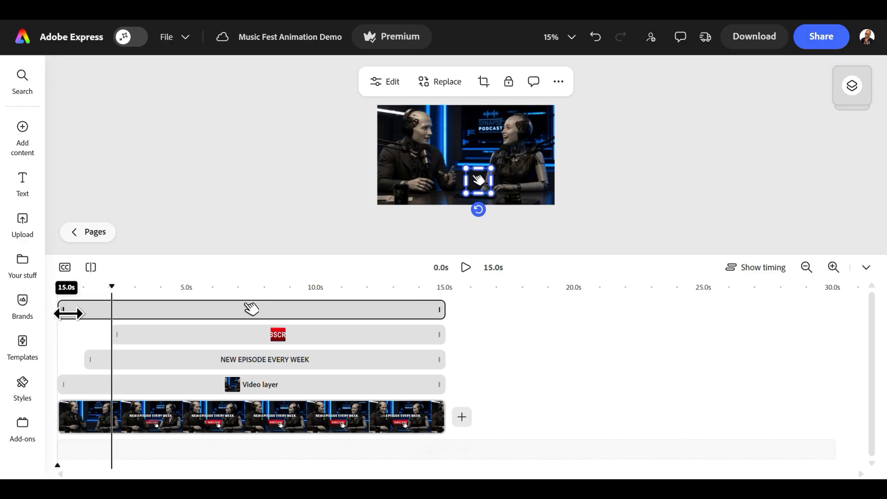
pyautogui.moveTo(65, 310); pyautogui.dragTo(123, 310)
# - End the hand and SUBSCRIBE layers at about 3.8 s and the title at about 6.7 s, and close the timeline
pyautogui.moveTo(443, 309); pyautogui.dragTo(155, 309)
pyautogui.moveTo(440, 335); pyautogui.dragTo(155, 335)
pyautogui.moveTo(440, 359); pyautogui.dragTo(204, 356)
pyautogui.moveTo(171, 358); pyautogui.dragTo(170, 359)
pyautogui.moveTo(228, 302); pyautogui.dragTo(233, 301)
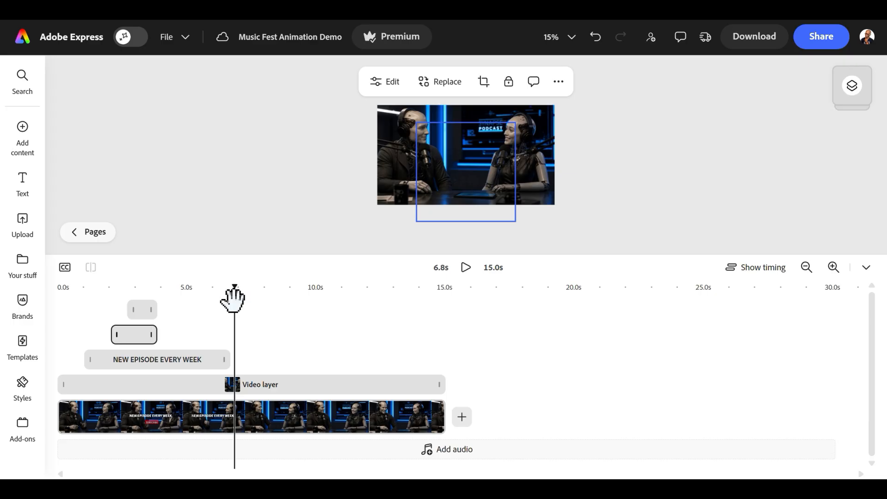
pyautogui.click(866, 268)
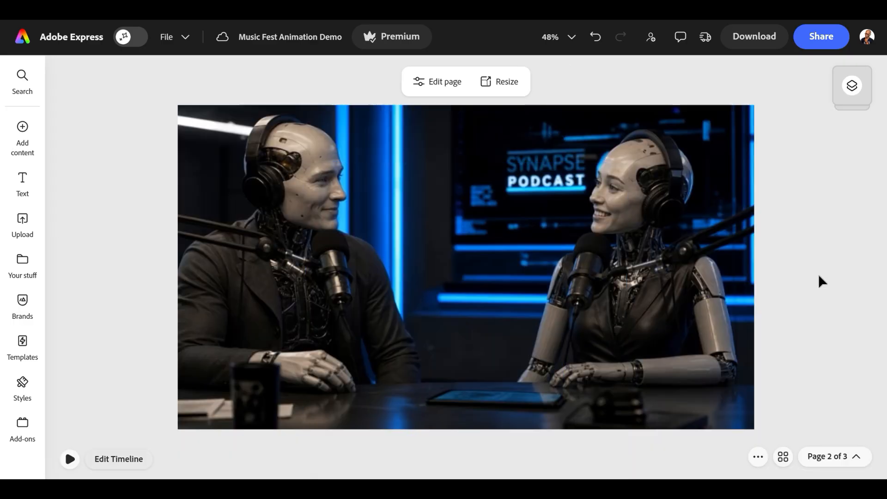
# - Play back the podcast video page with its animated overlays and download it
pyautogui.click(69, 458)
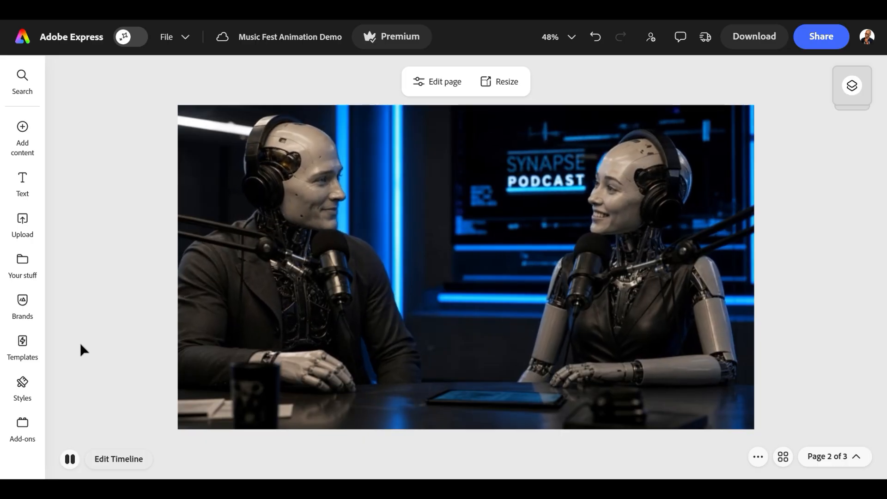
pyautogui.click(753, 36)
pyautogui.click(759, 290)
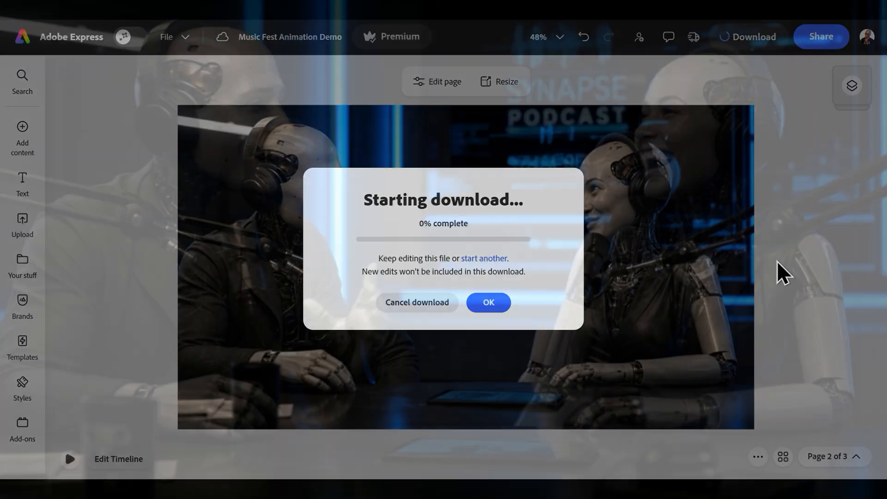